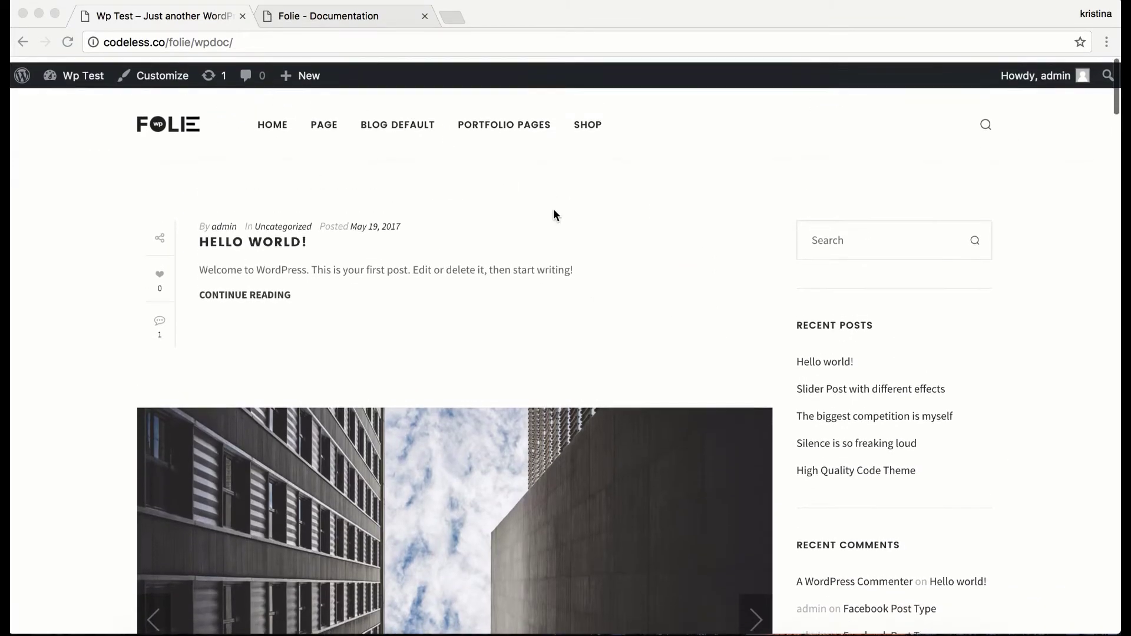
- Scroll through the Wp Test blog front page, then reload it back at the top
scroll(554, 215, down, 10)
scroll(554, 215, down, 15)
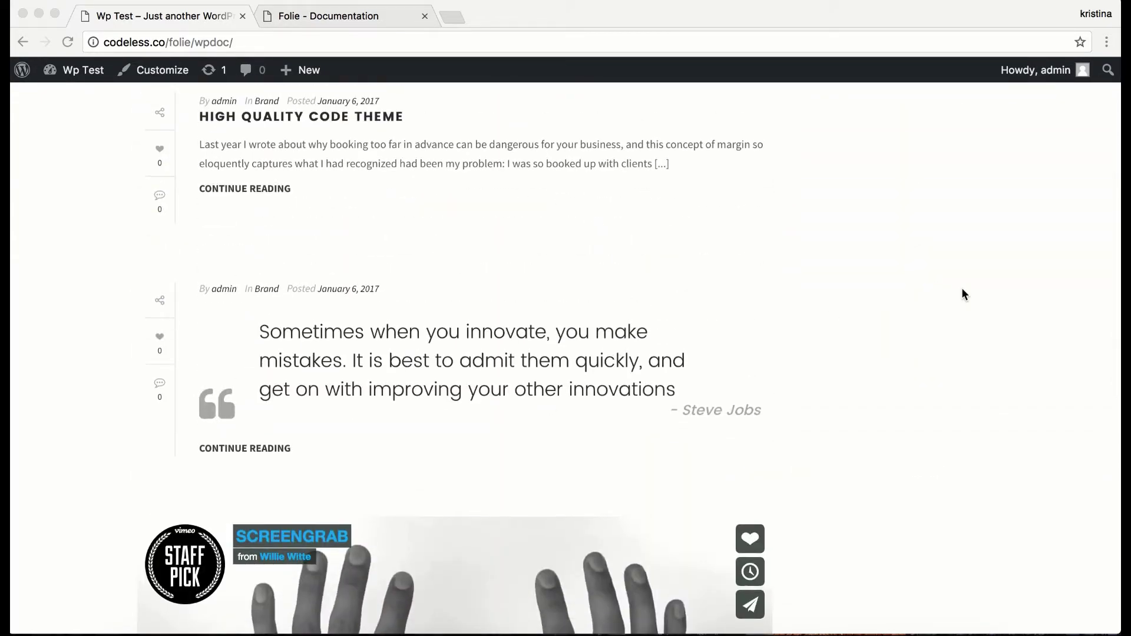
key(super+r)
click(160, 71)
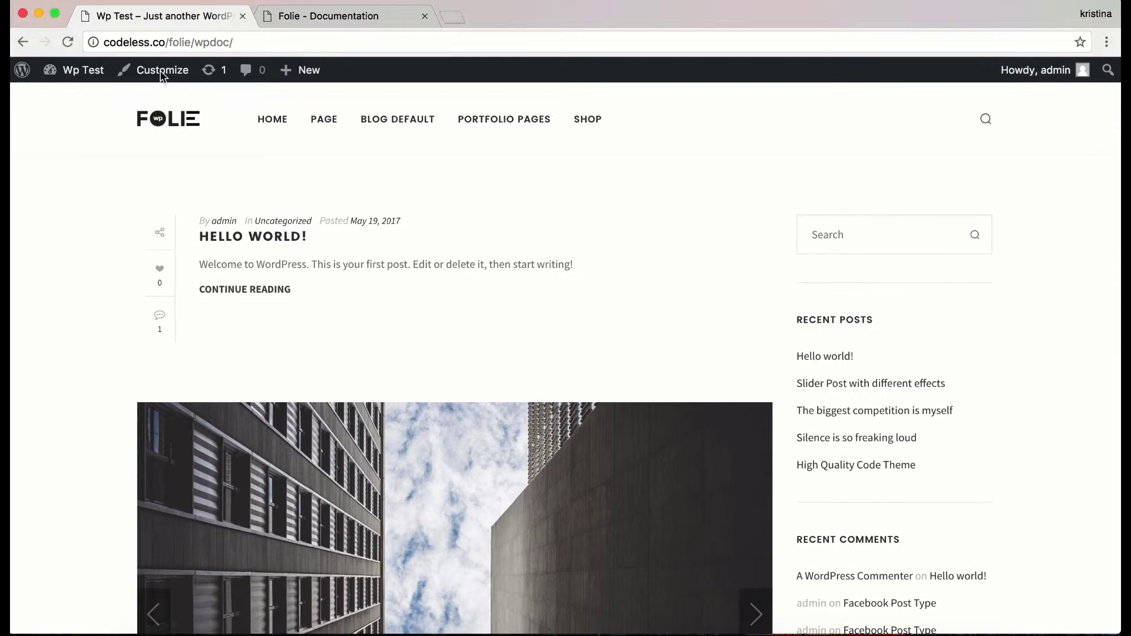
- Start live customizing the Wp Test site and scroll down the Customizer's section list
click(170, 71)
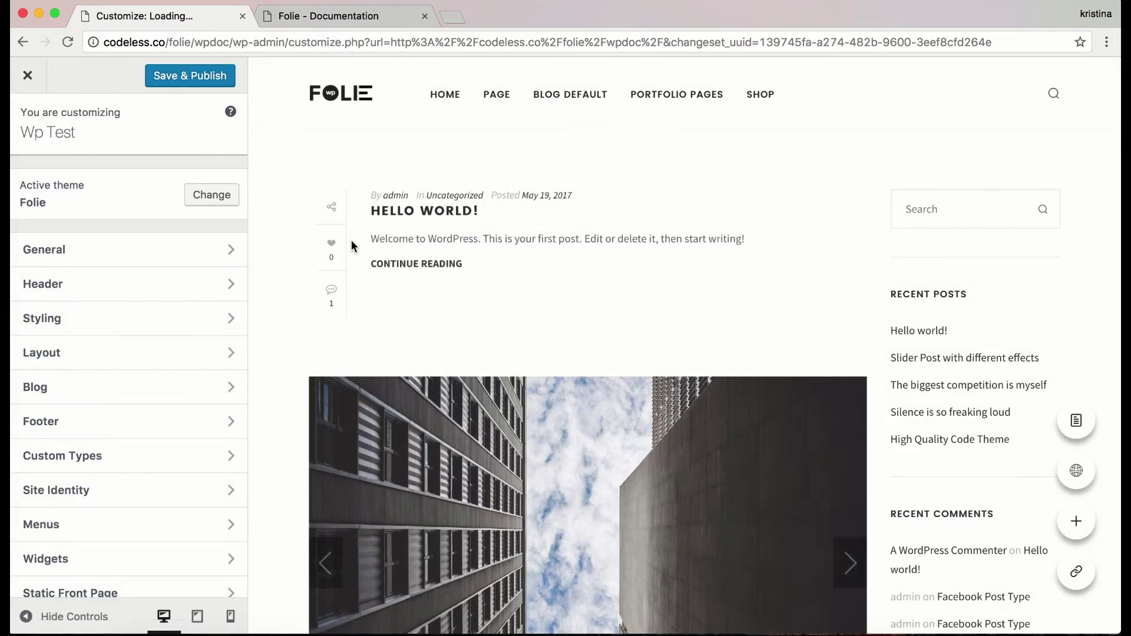
scroll(352, 245, down, 5)
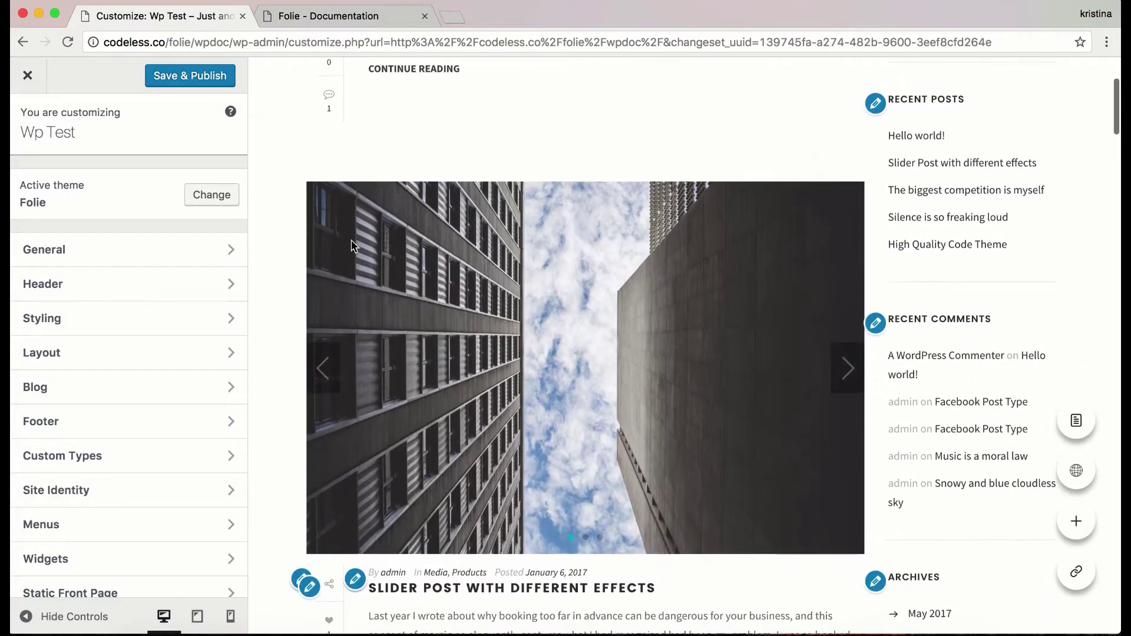
scroll(124, 321, down, 3)
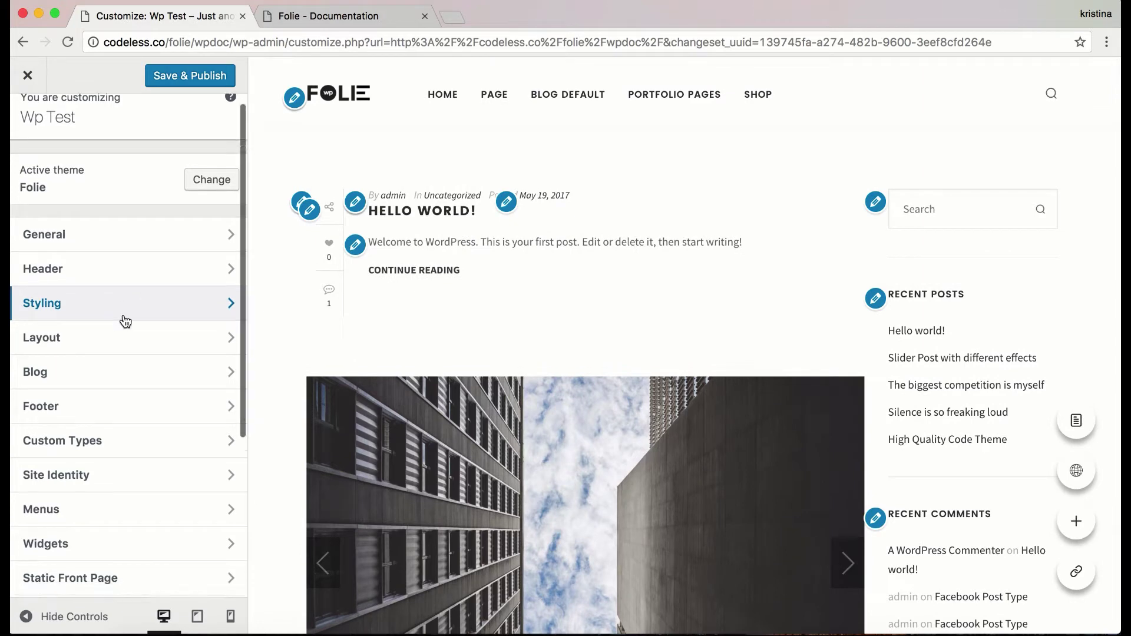
- Make the front page a static page showing Home, with Blog Default as the posts page
click(126, 467)
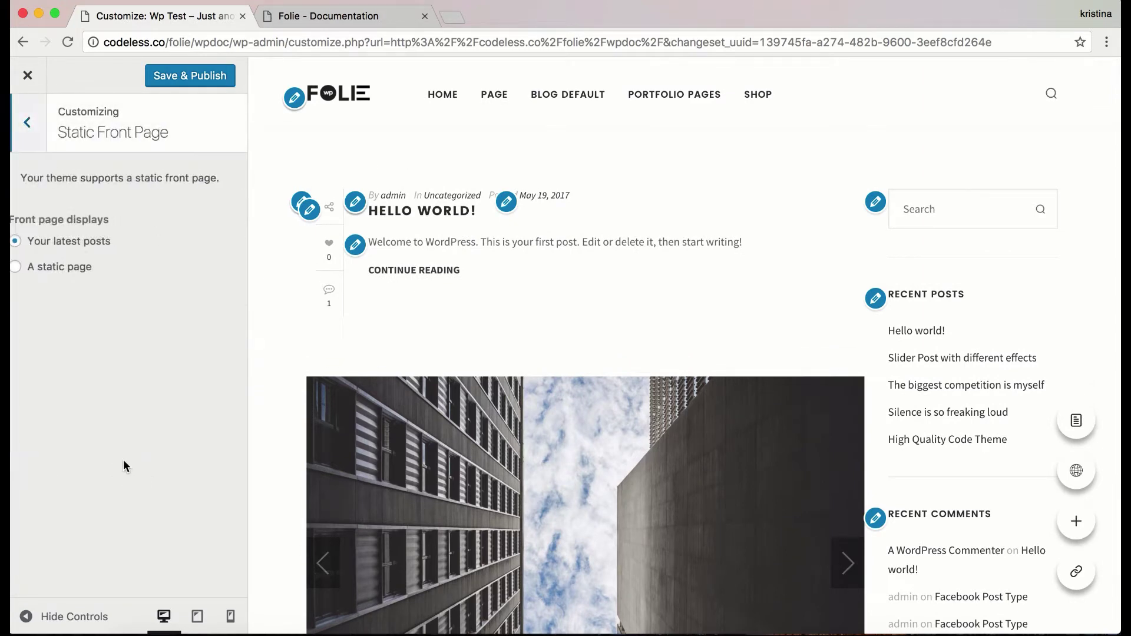
click(74, 271)
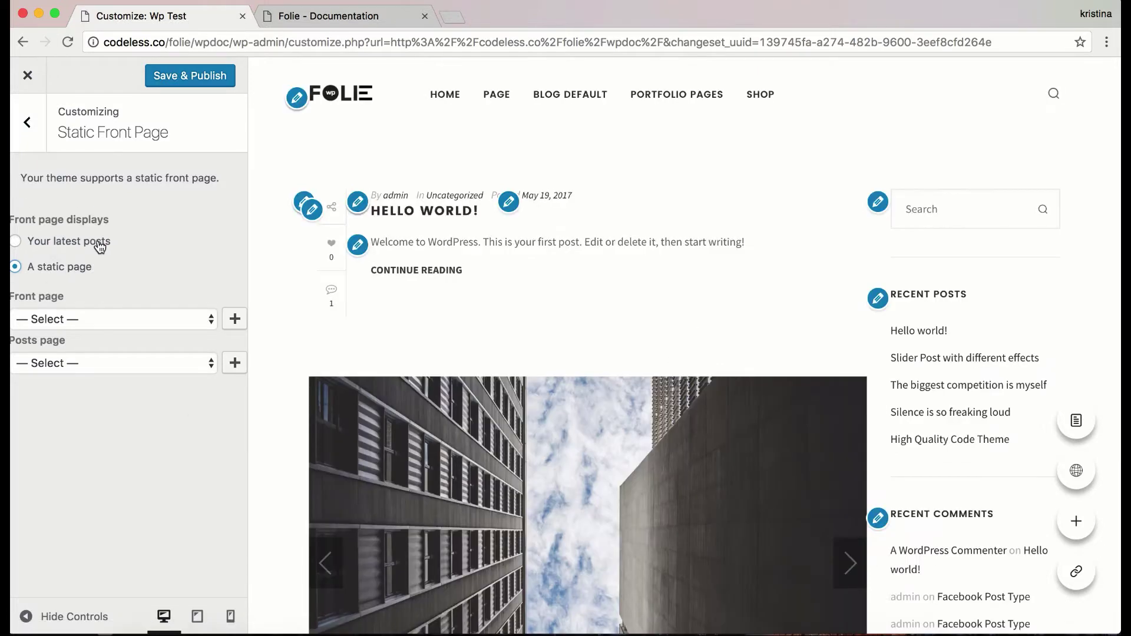
click(92, 321)
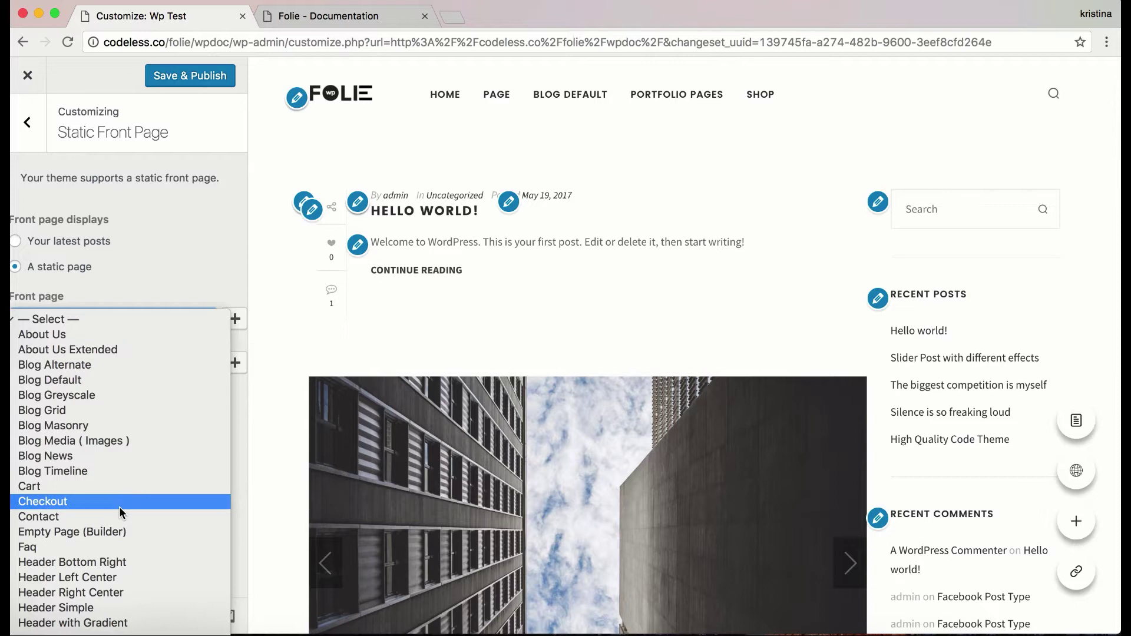
scroll(119, 506, down, 5)
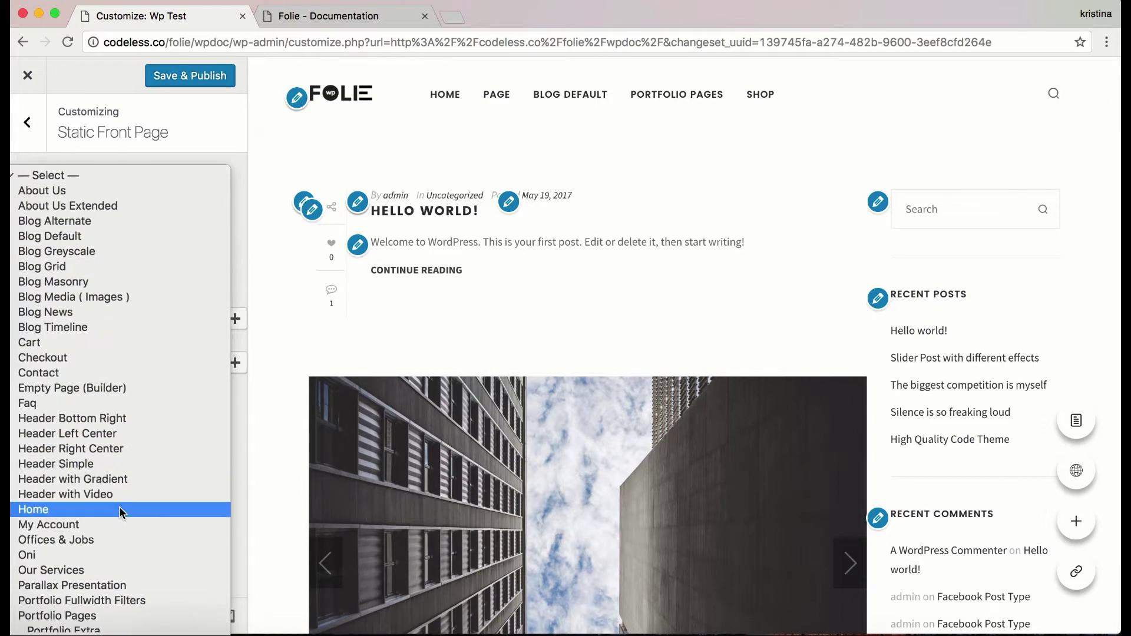
click(119, 508)
click(85, 363)
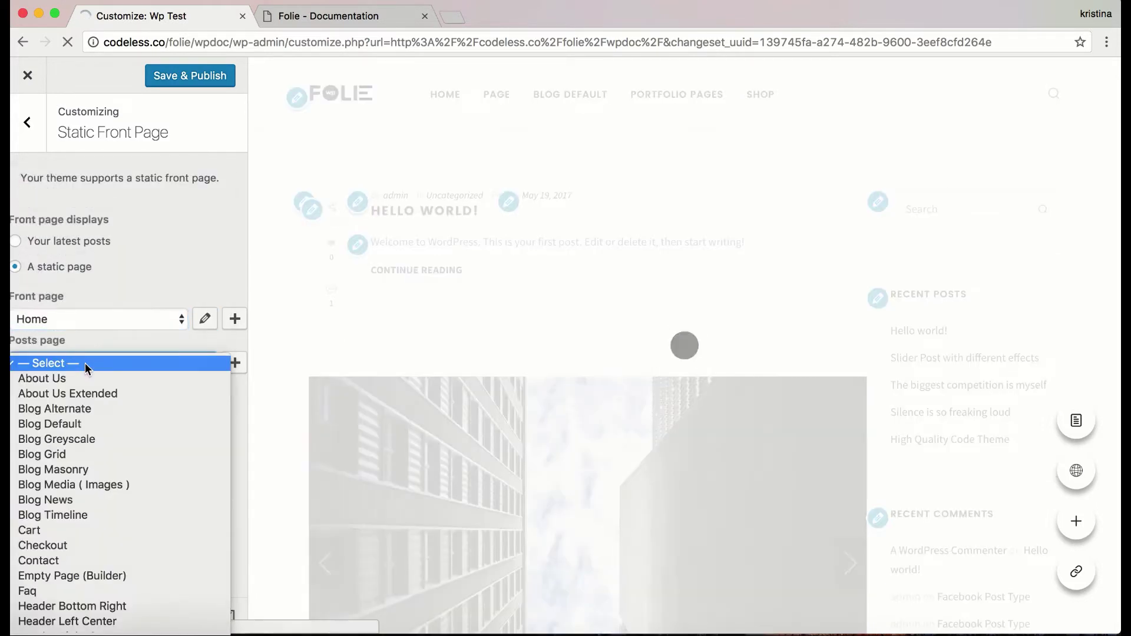
click(82, 430)
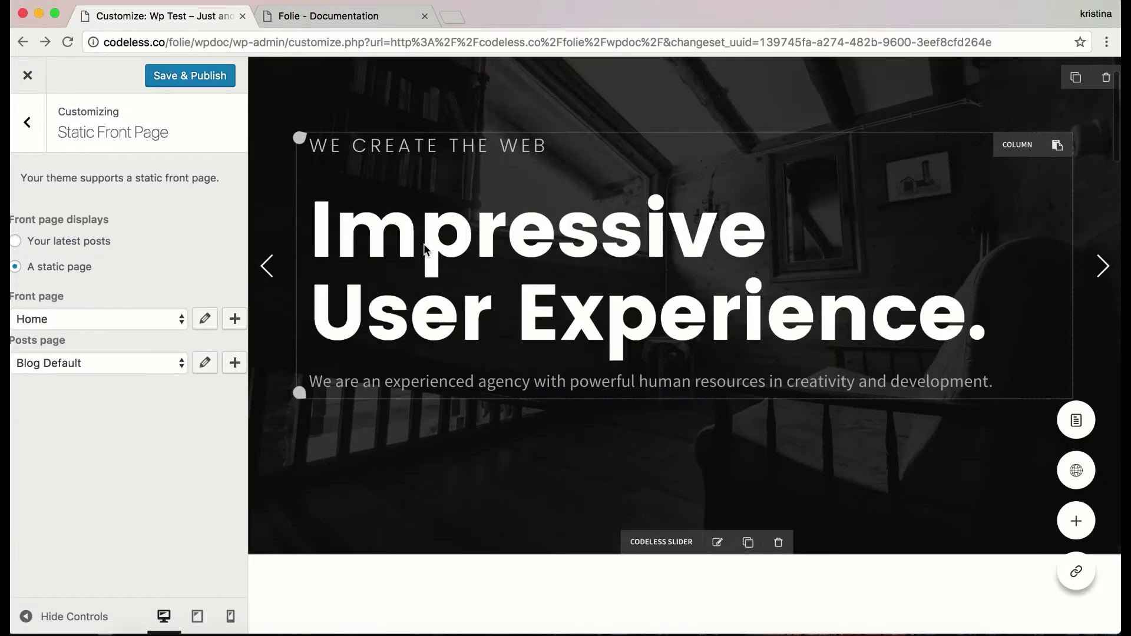
scroll(360, 236, down, 10)
scroll(418, 249, down, 15)
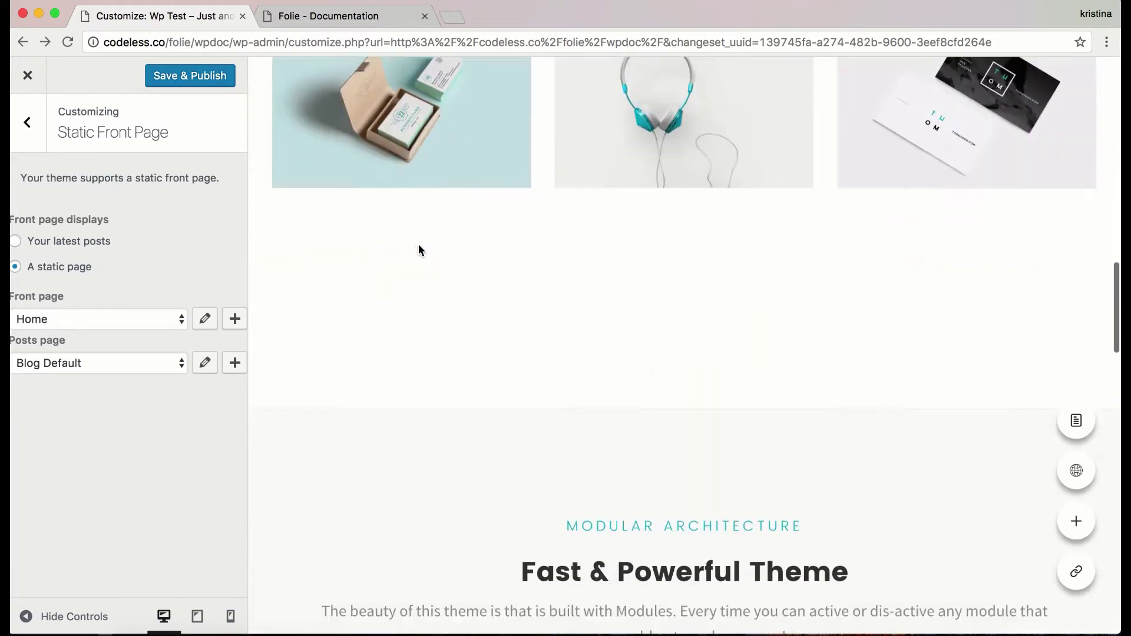
scroll(411, 233, up, 20)
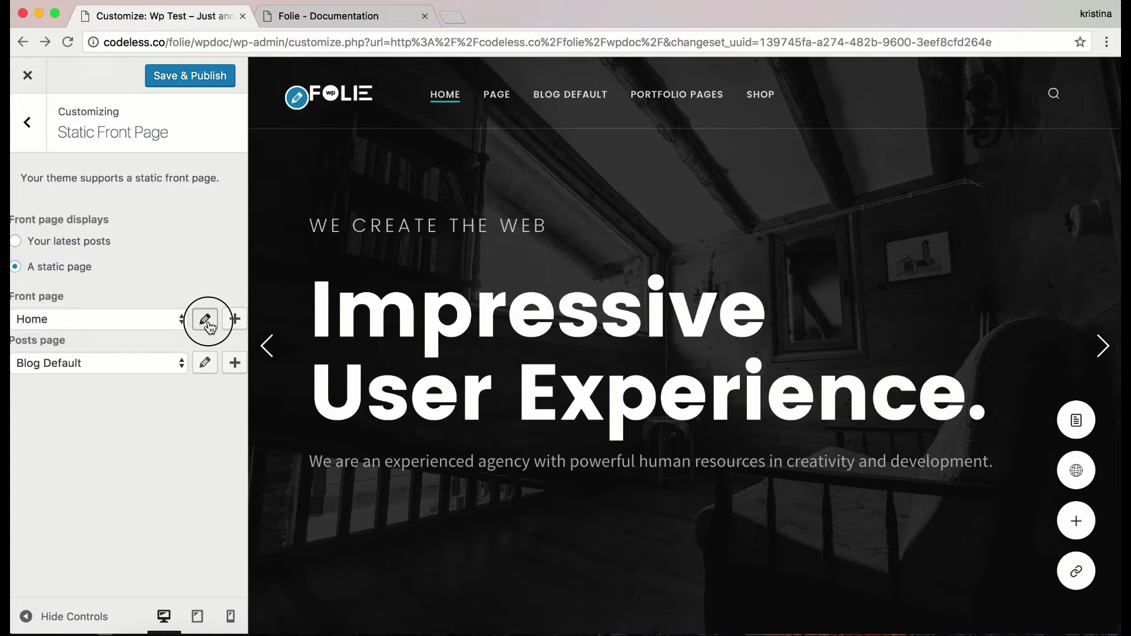
- Open the Home page's own options and look over its Page Options and WP Default fields
click(205, 319)
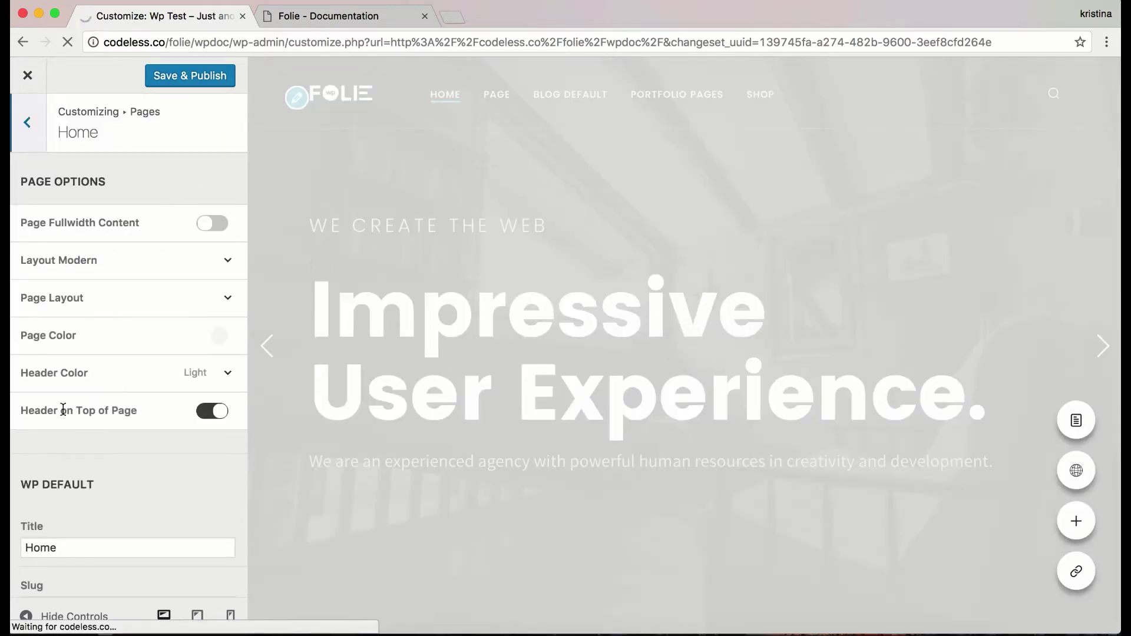
scroll(23, 404, down, 10)
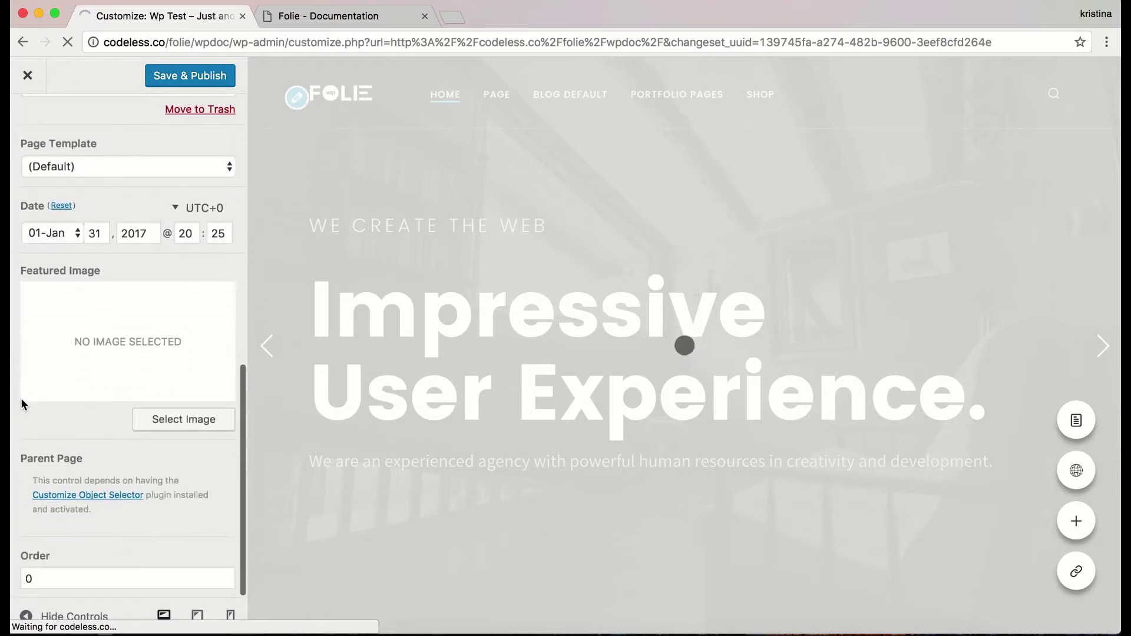
scroll(71, 139, up, 10)
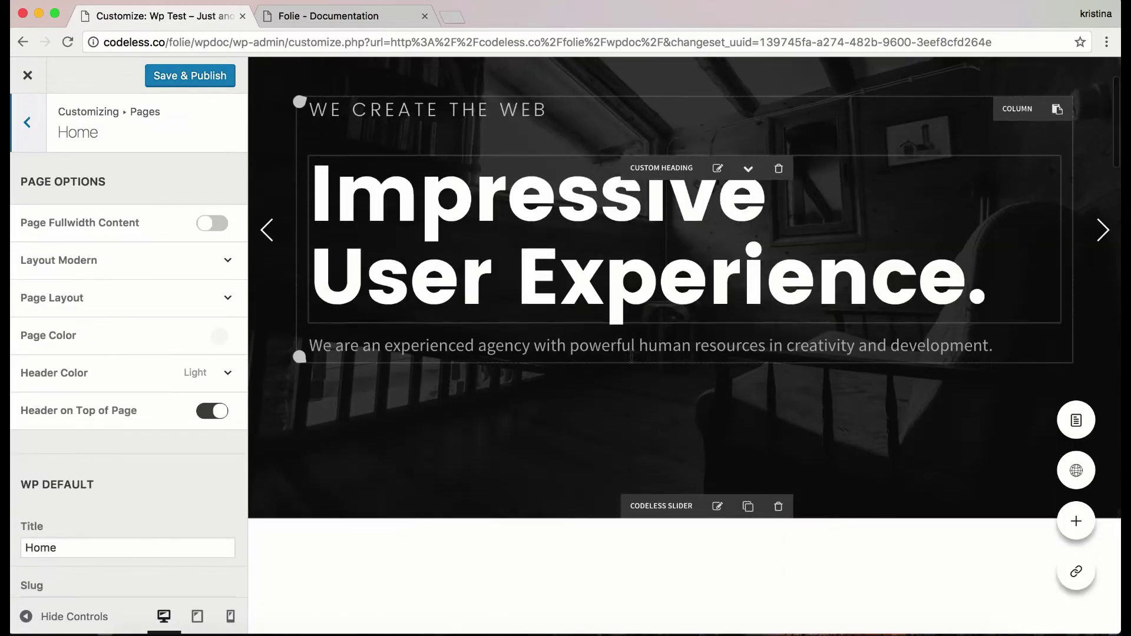
scroll(631, 355, down, 5)
scroll(631, 355, down, 3)
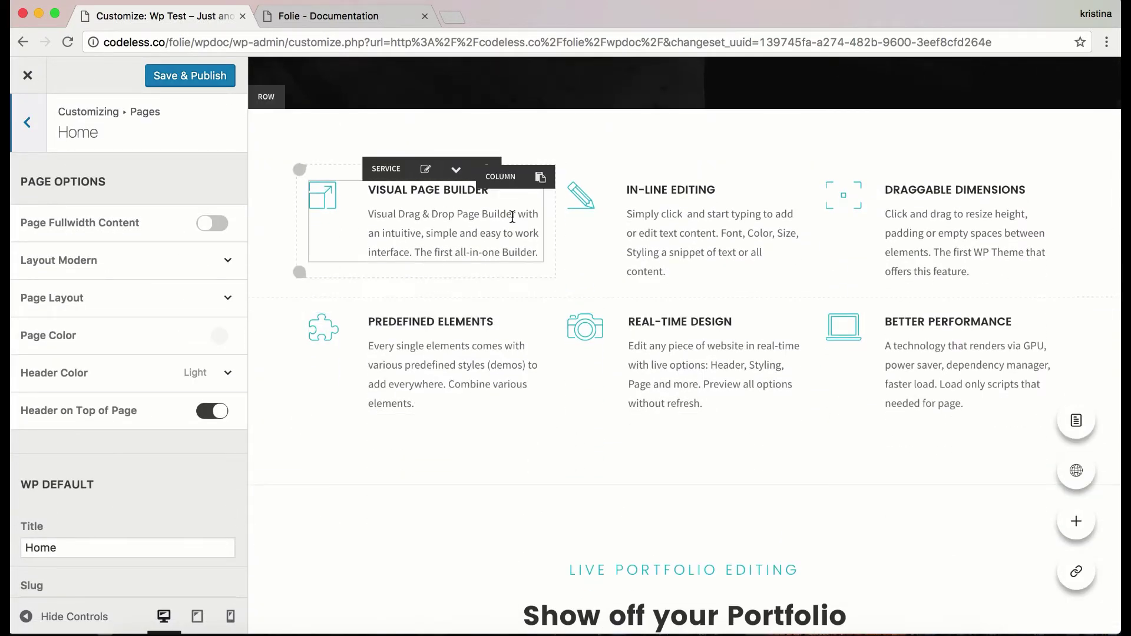
- Go back to the main Customizer list and open the Page Builder section
click(27, 124)
click(35, 141)
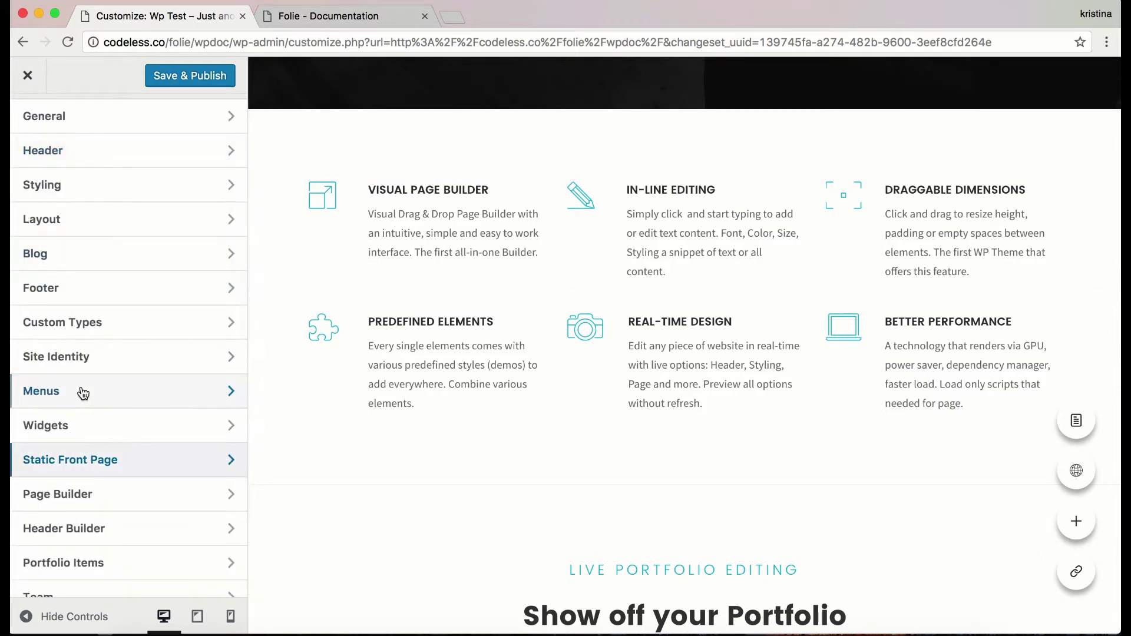
scroll(80, 392, down, 3)
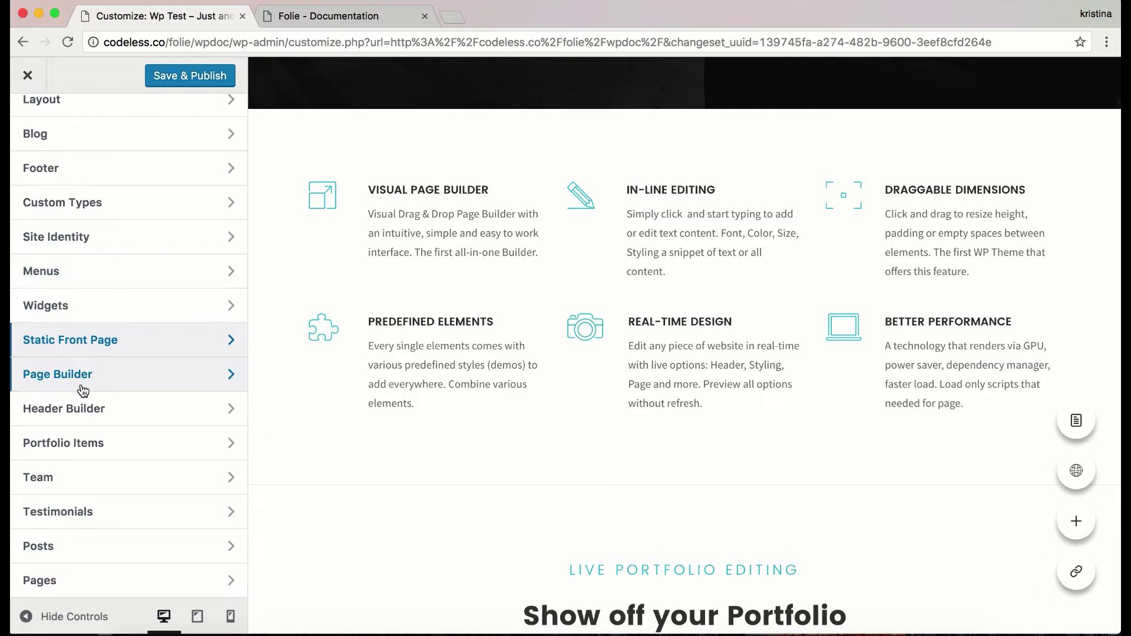
click(83, 390)
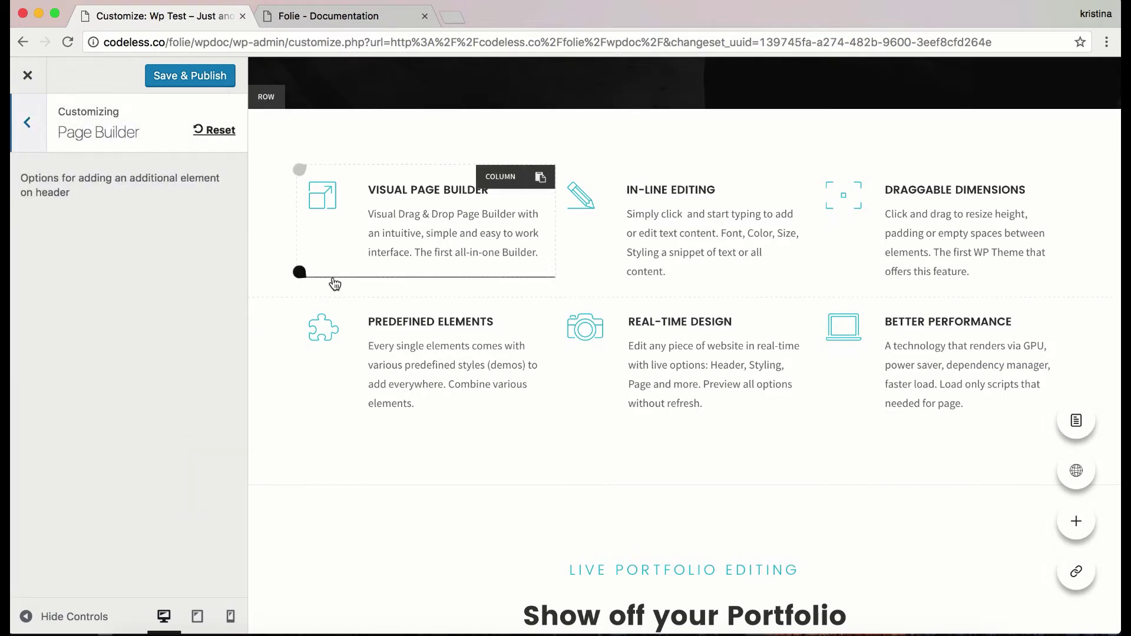
- Bring up the Visual Page Builder column's General settings, then scroll down to the portfolio
click(504, 186)
scroll(165, 258, down, 3)
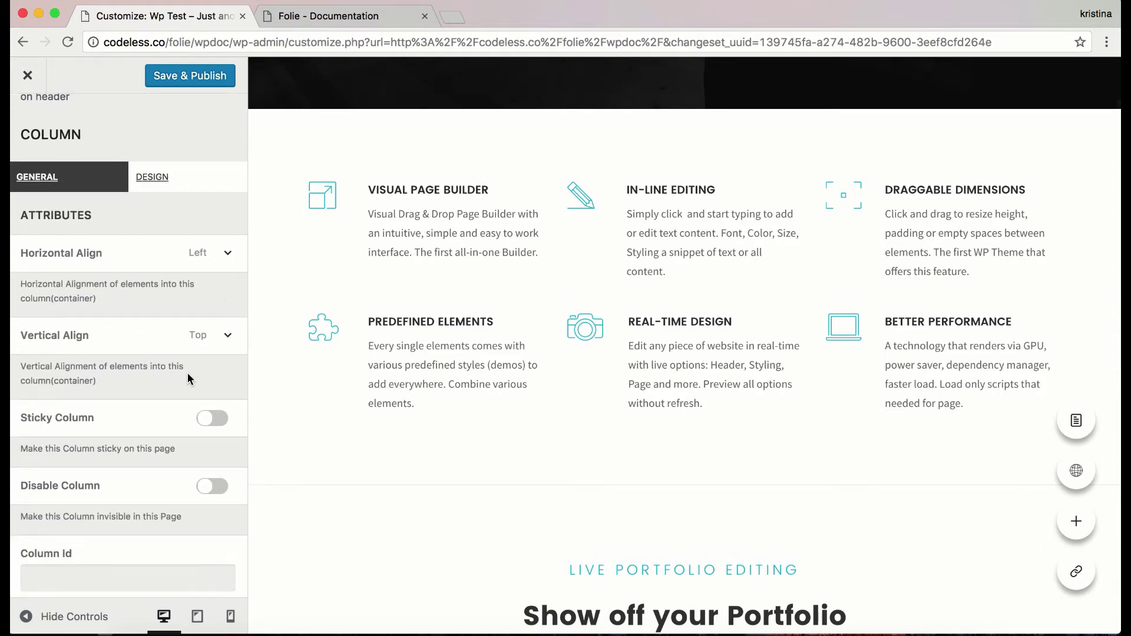
scroll(187, 372, down, 6)
scroll(676, 520, down, 7)
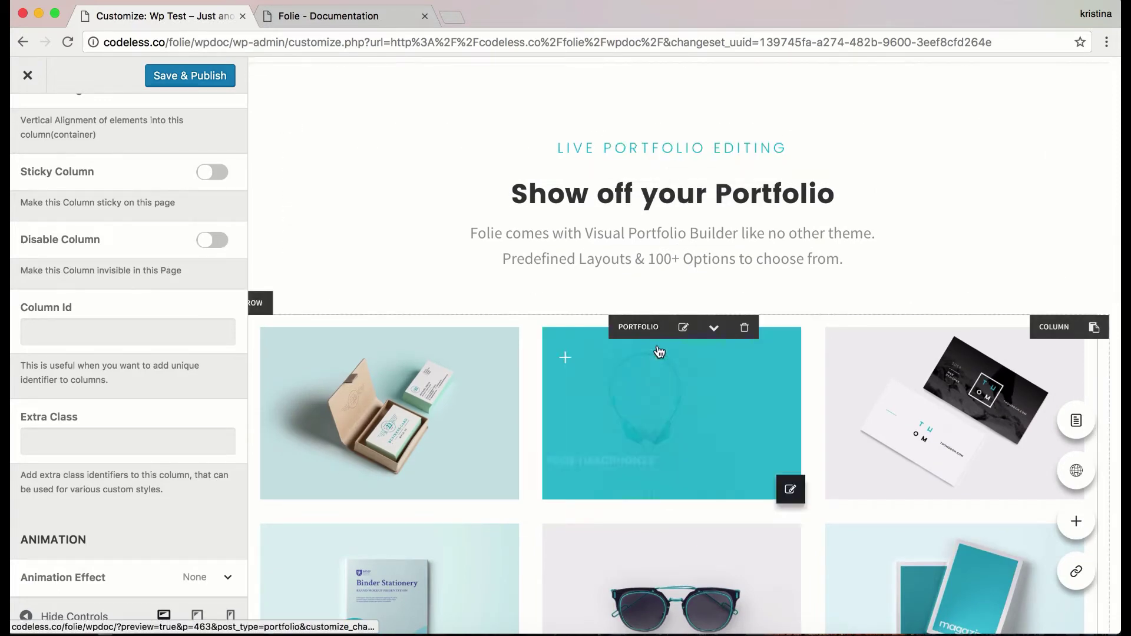
- Select the portfolio grid and open its overlay settings, opening and closing the BG Color picker
click(644, 328)
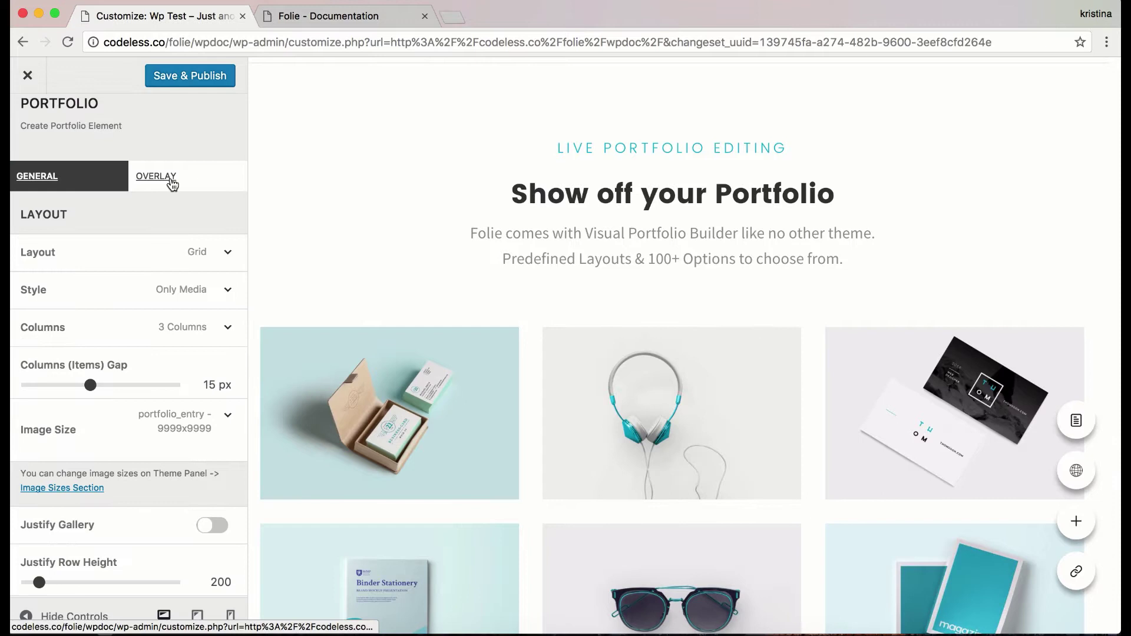
click(171, 183)
scroll(117, 381, down, 3)
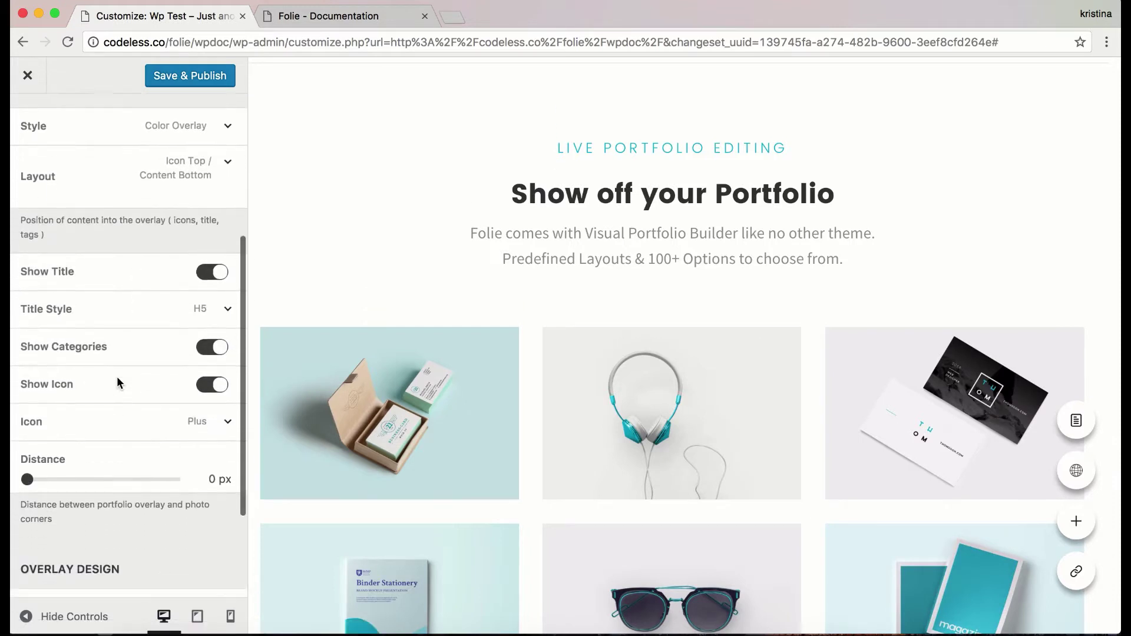
scroll(118, 382, down, 2)
click(226, 466)
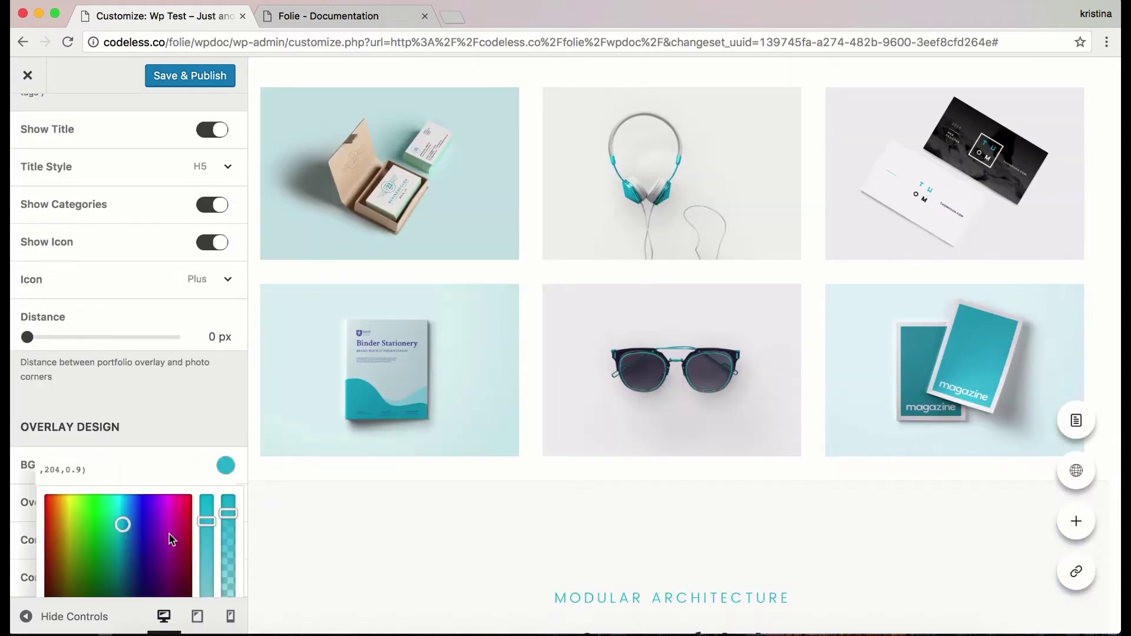
scroll(175, 536, down, 2)
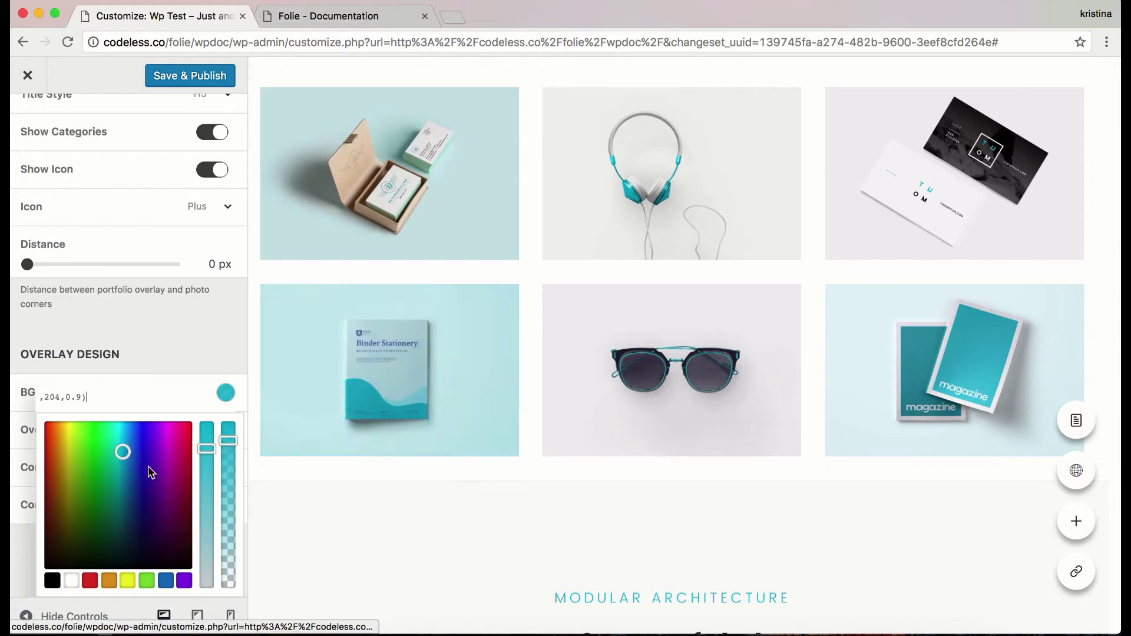
click(224, 341)
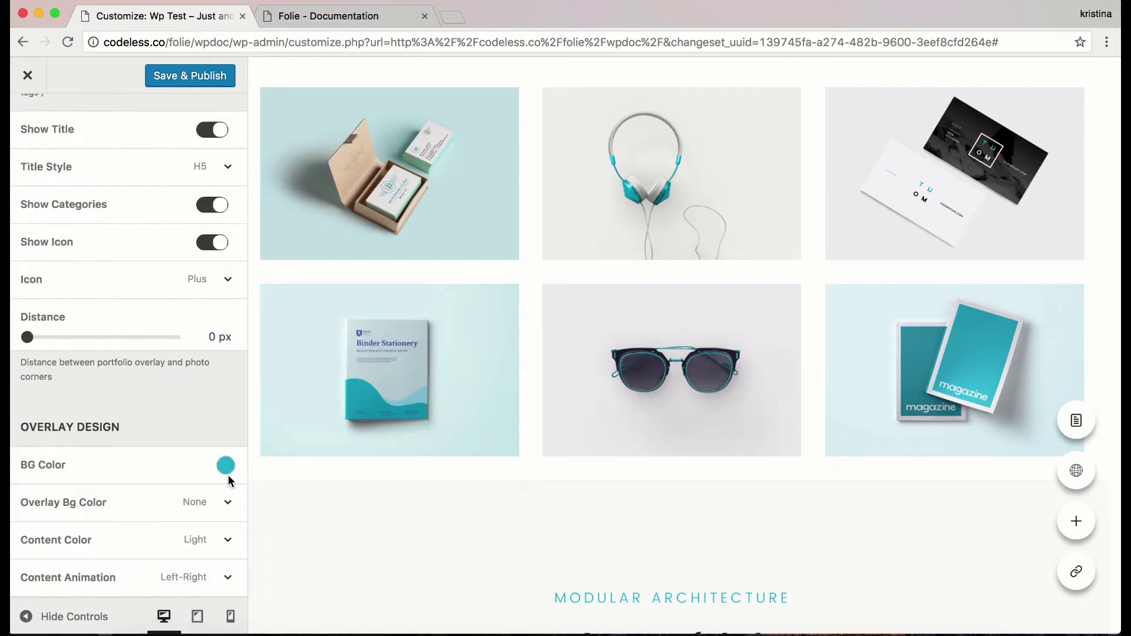
- Set the portfolio Overlay Bg Color to Shades of Grey and return to the main section list
click(219, 510)
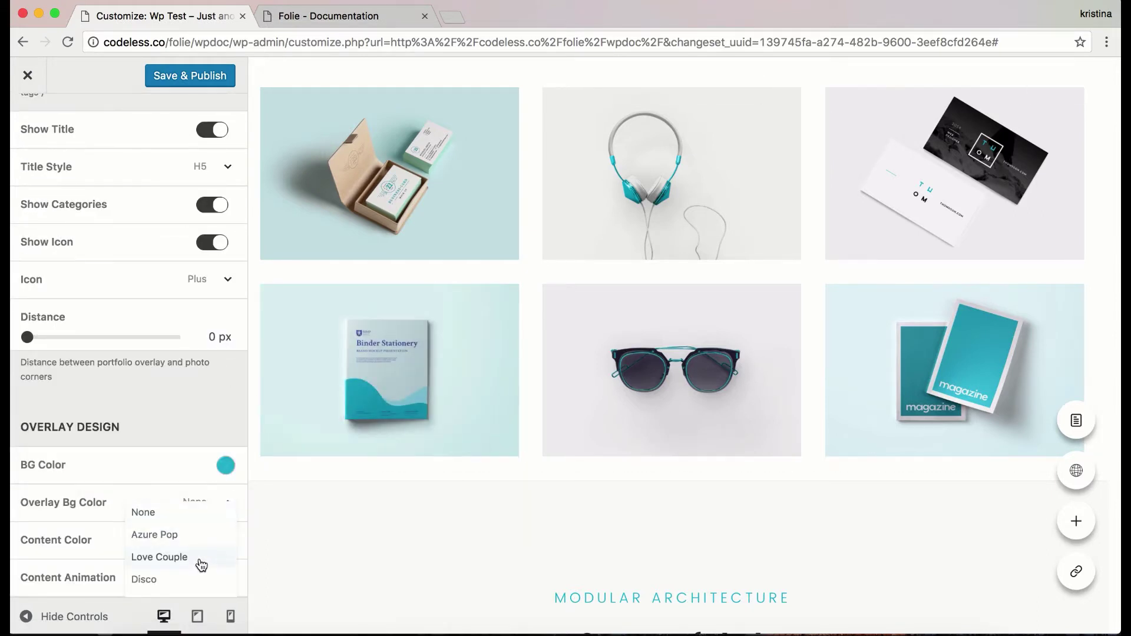
scroll(201, 564, down, 2)
click(194, 534)
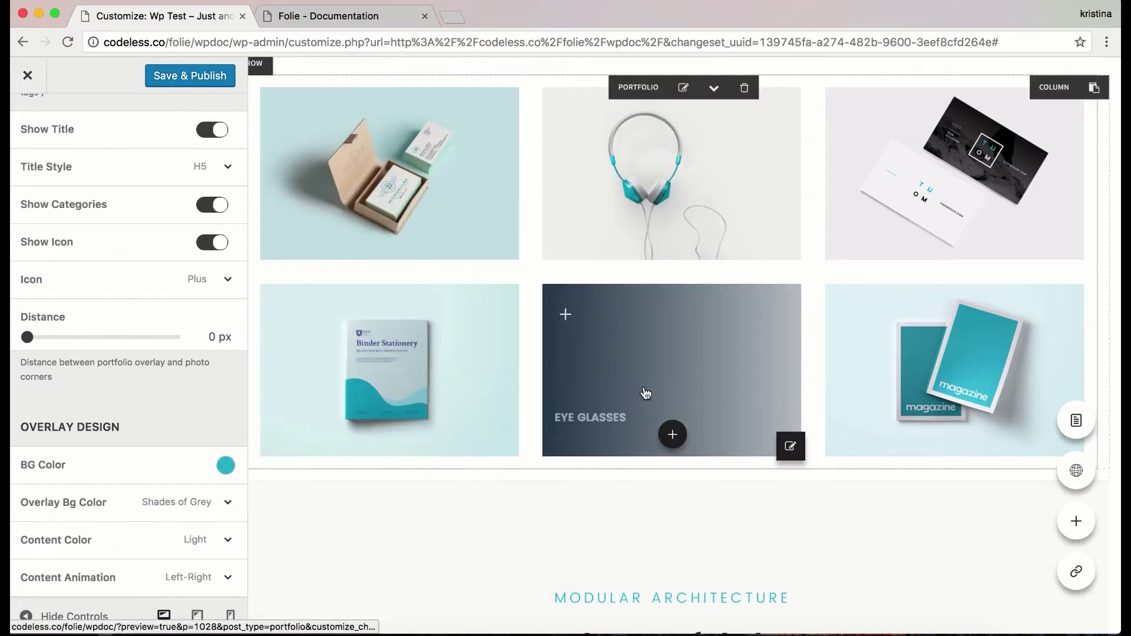
scroll(108, 326, up, 7)
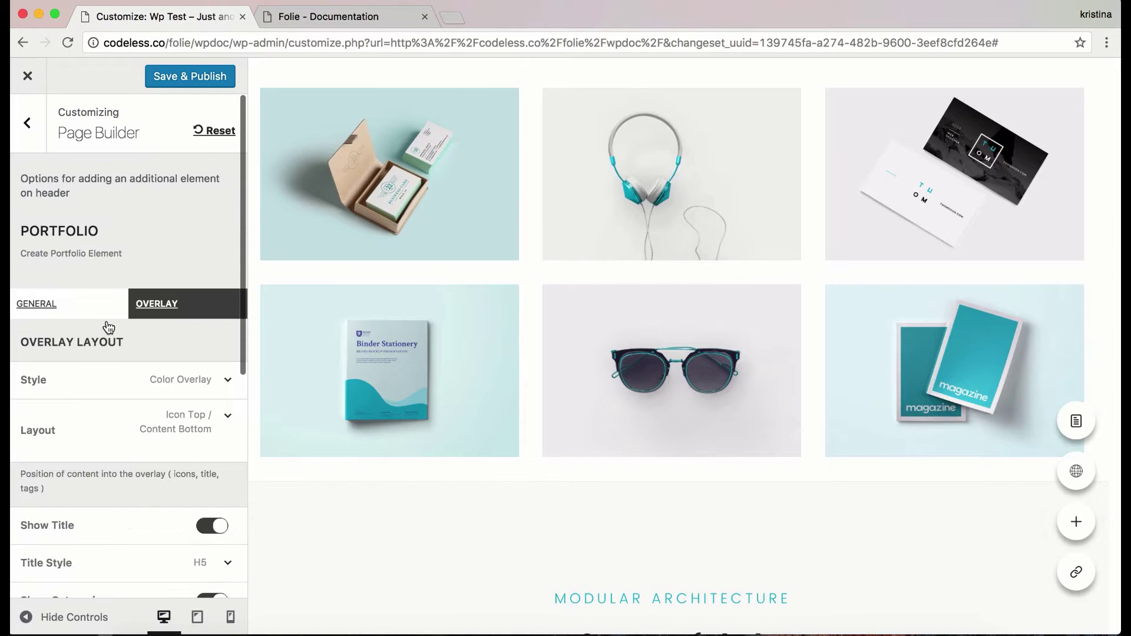
scroll(672, 265, down, 10)
scroll(697, 462, down, 15)
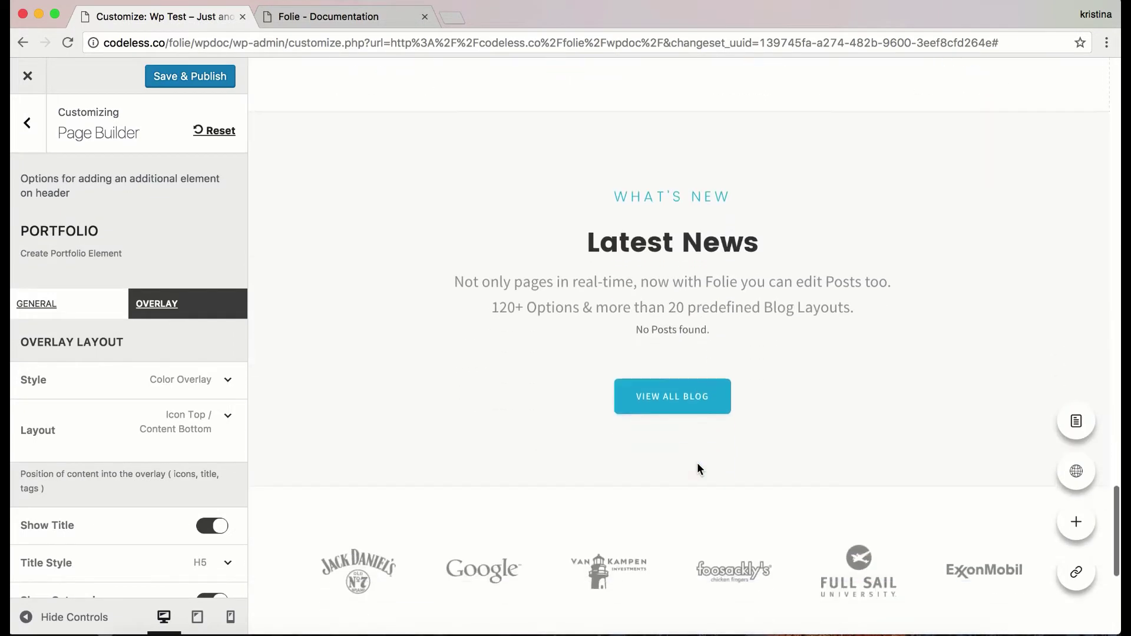
scroll(596, 277, down, 6)
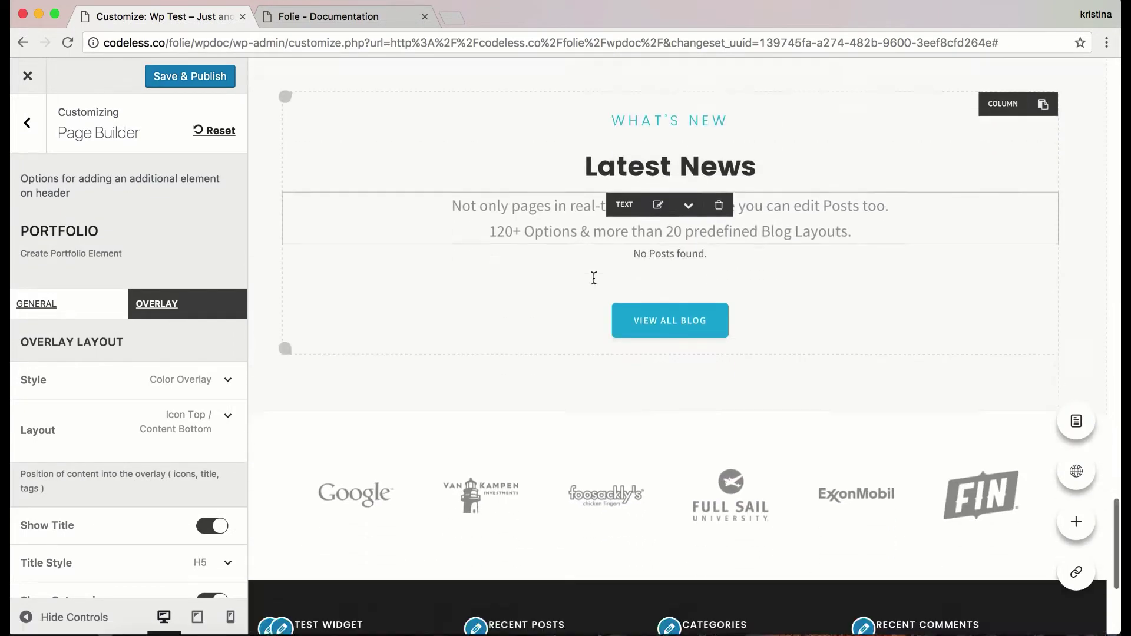
click(27, 123)
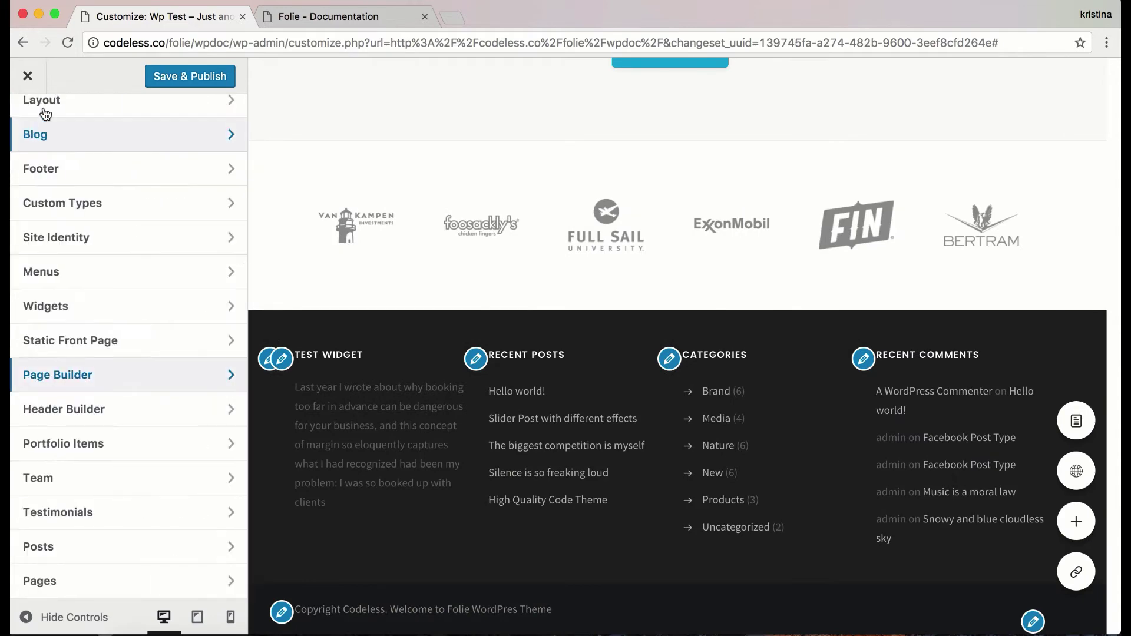
- Read the Codeless Builder 'How it works' section and its screenshots in the Folie documentation
click(303, 18)
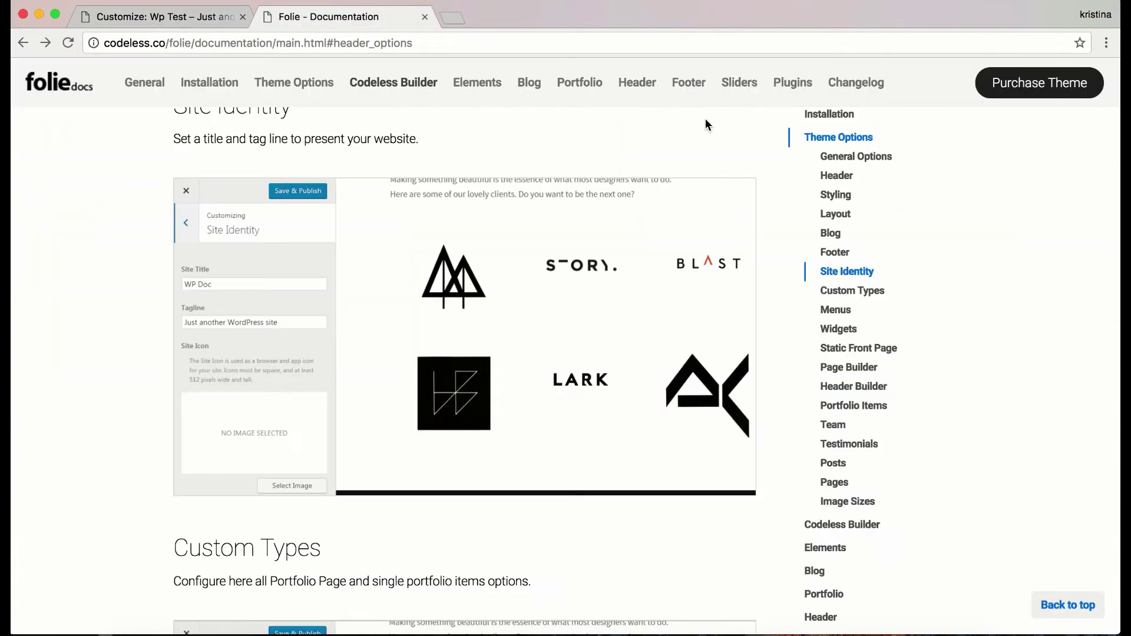
click(848, 533)
scroll(463, 238, up, 3)
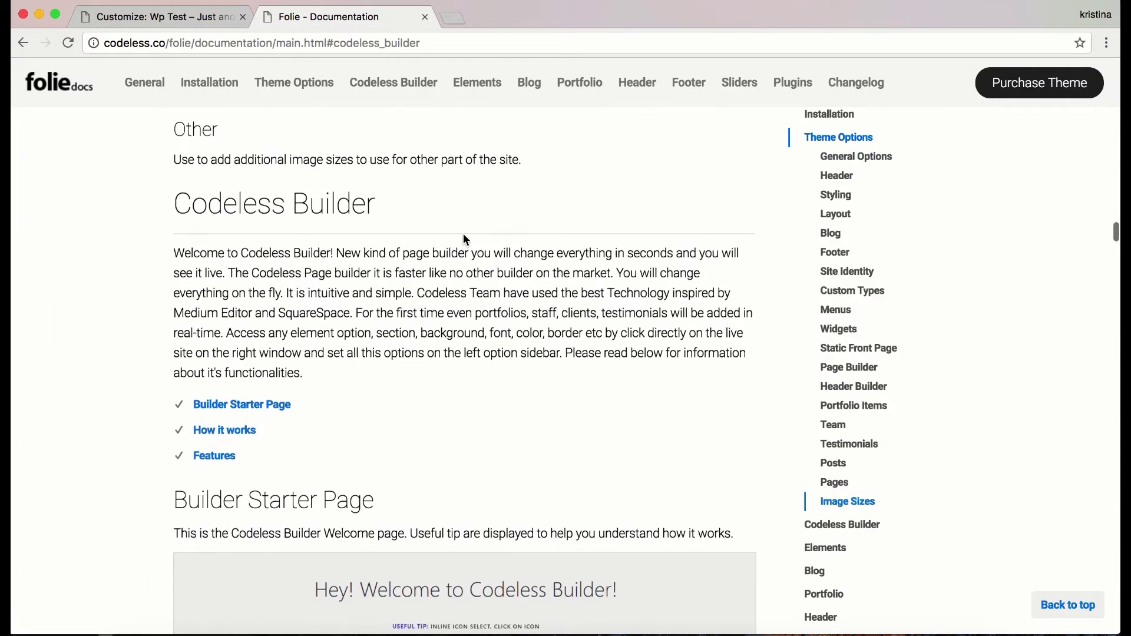
scroll(462, 234, down, 15)
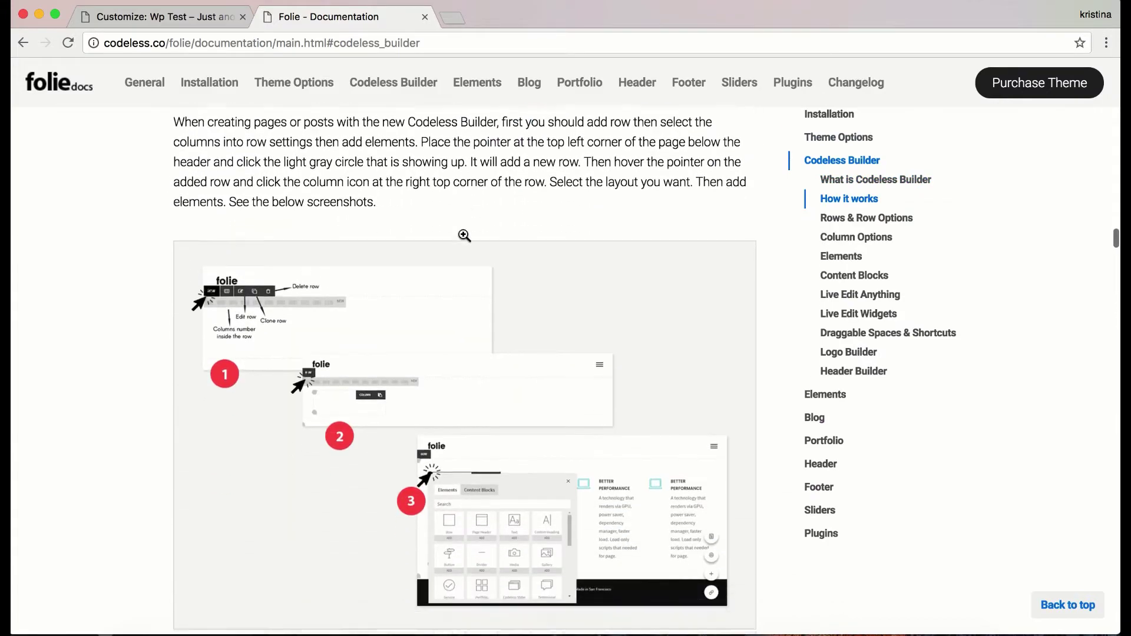
scroll(464, 236, down, 2)
scroll(464, 235, up, 7)
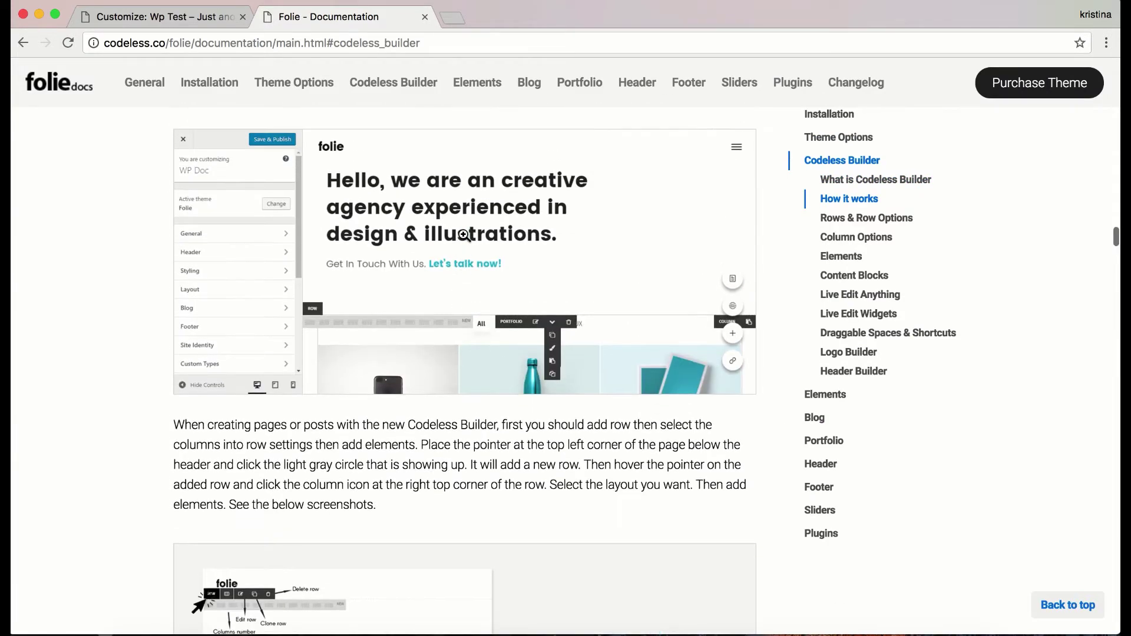
scroll(463, 236, down, 1)
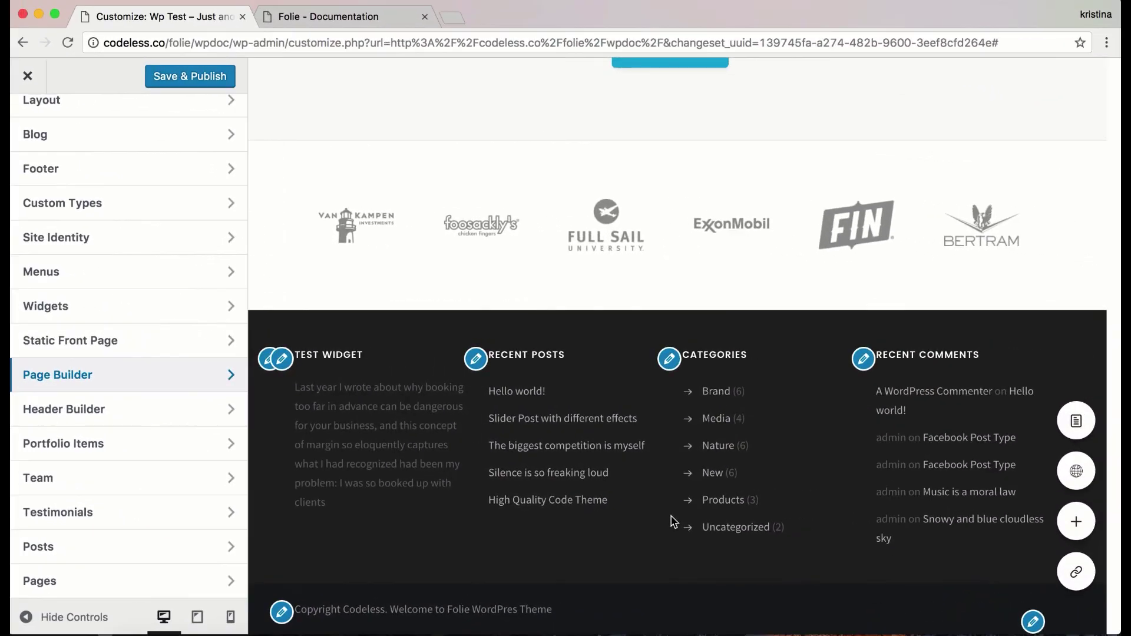
- Widen the gap between the hero heading and subtitle to 138px
scroll(670, 518, up, 10)
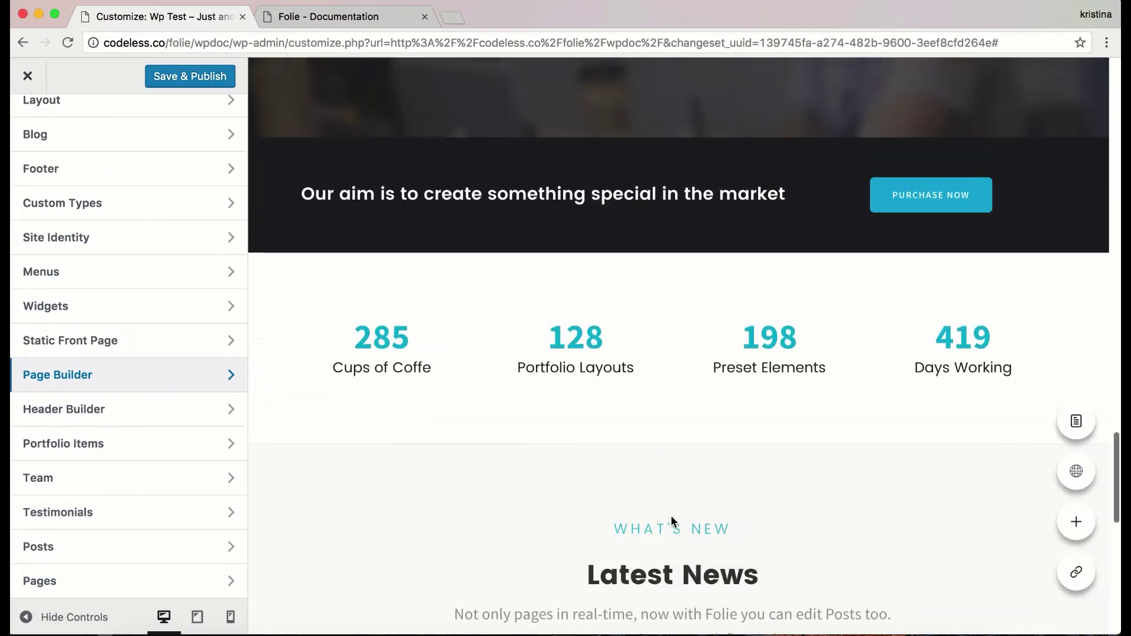
scroll(671, 518, up, 10)
scroll(671, 520, down, 3)
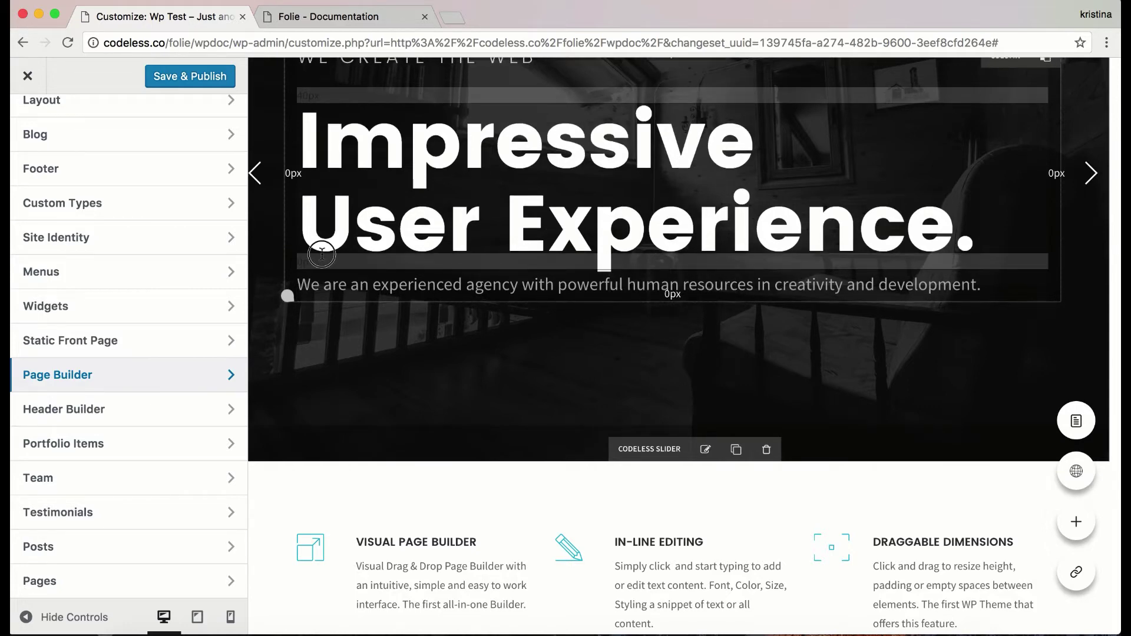
drag(321, 246, 323, 371)
- Reduce the 70px top padding of the feature row and the portfolio section to 0
scroll(651, 209, up, 3)
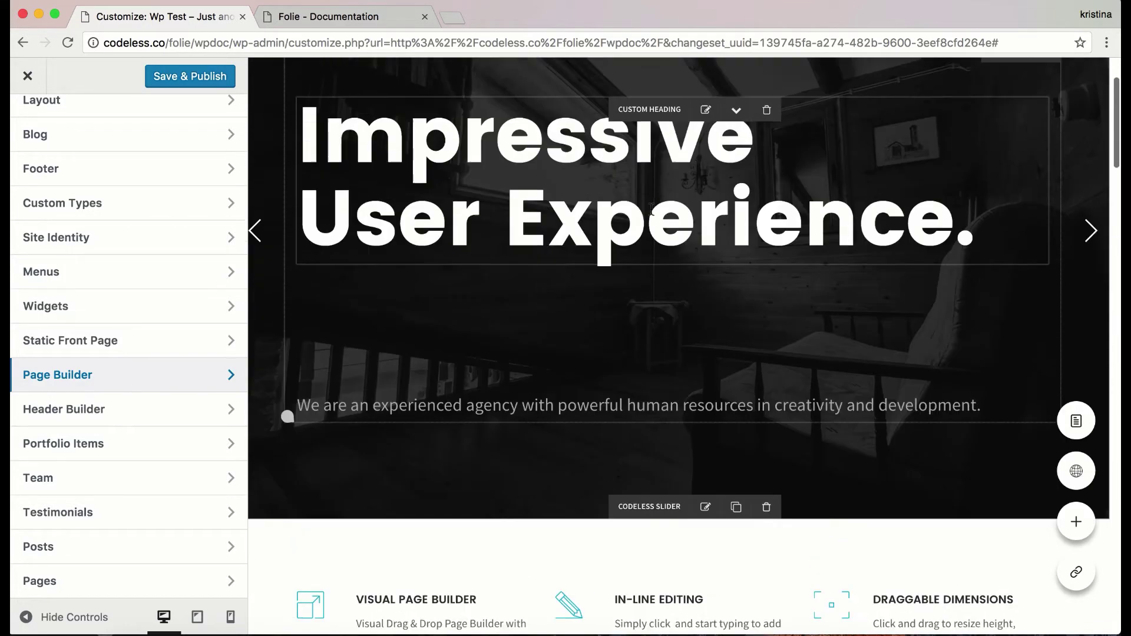
scroll(651, 209, up, 2)
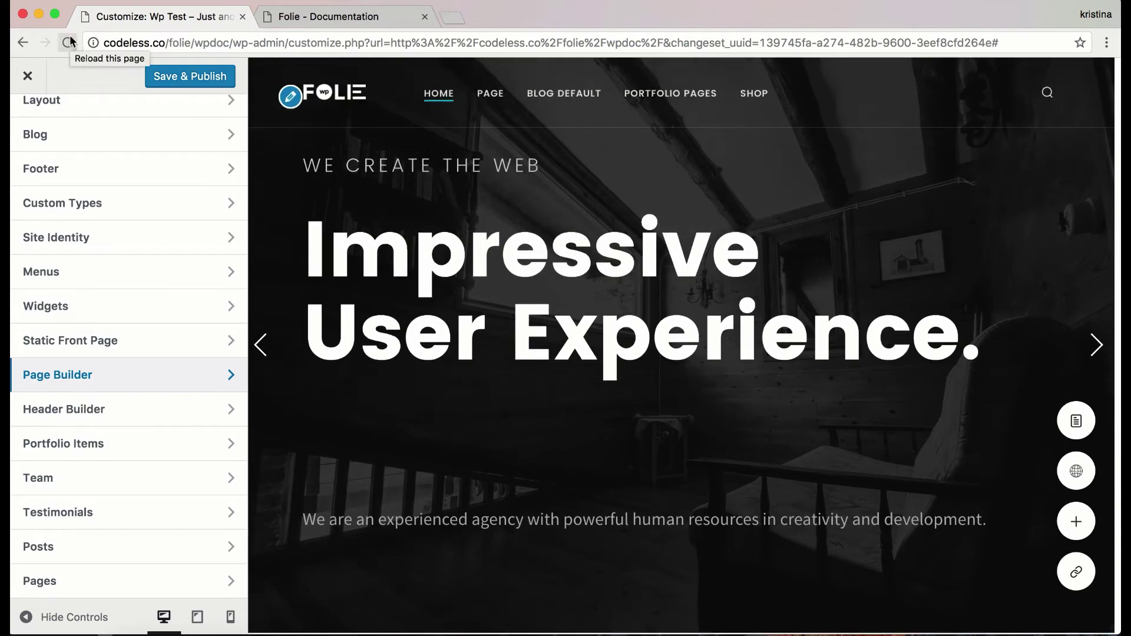
scroll(298, 450, down, 10)
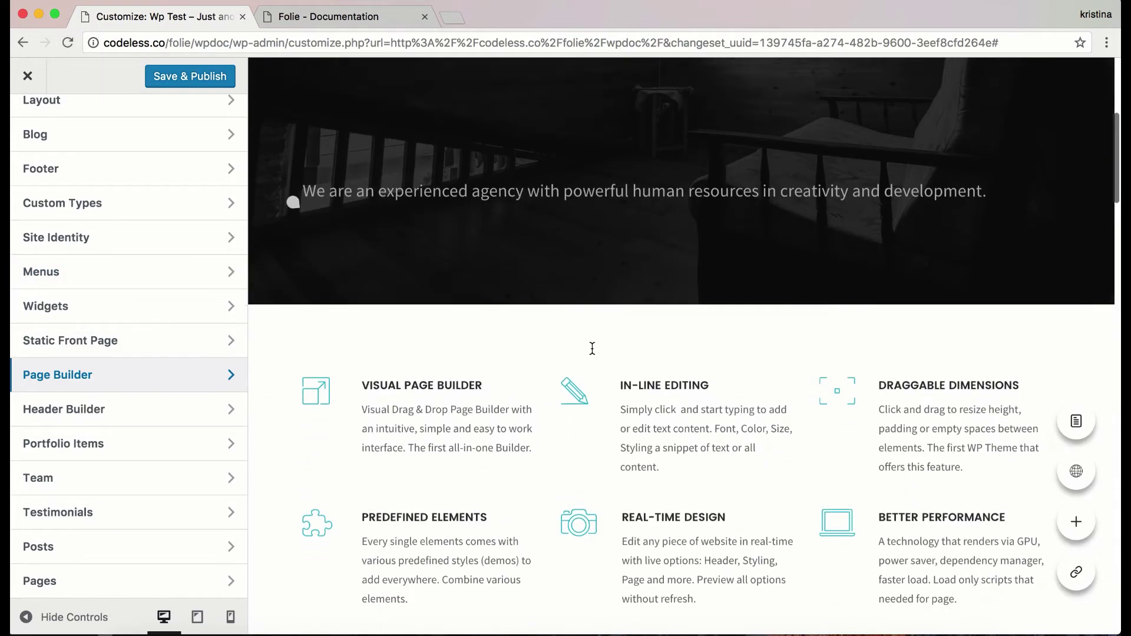
scroll(592, 348, up, 1)
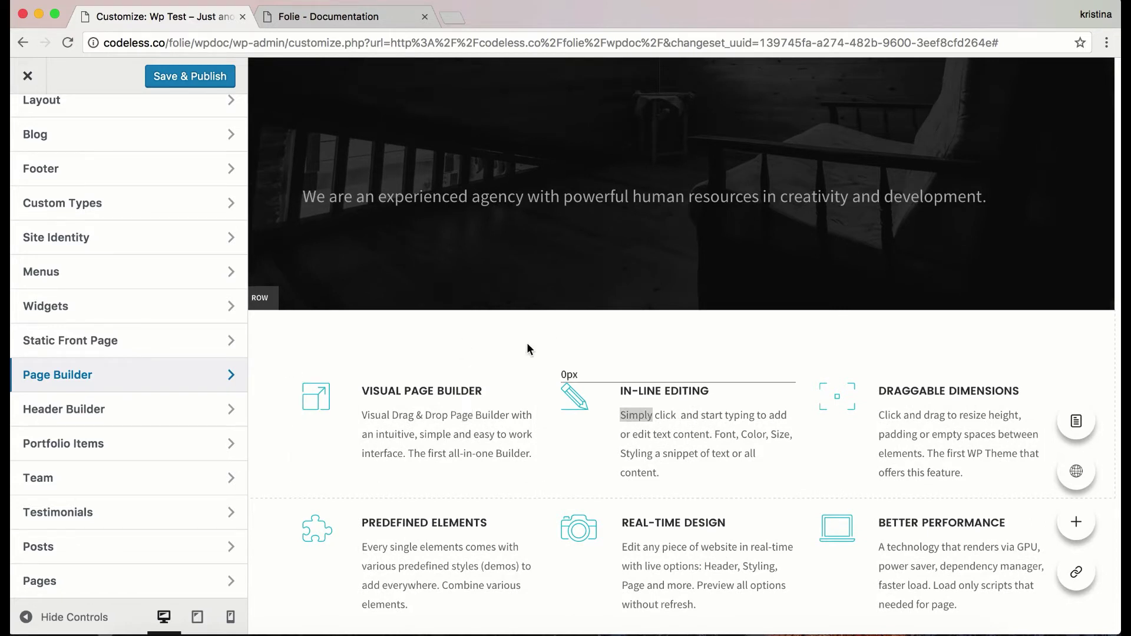
mouse_move(523, 354)
drag(523, 340, 530, 273)
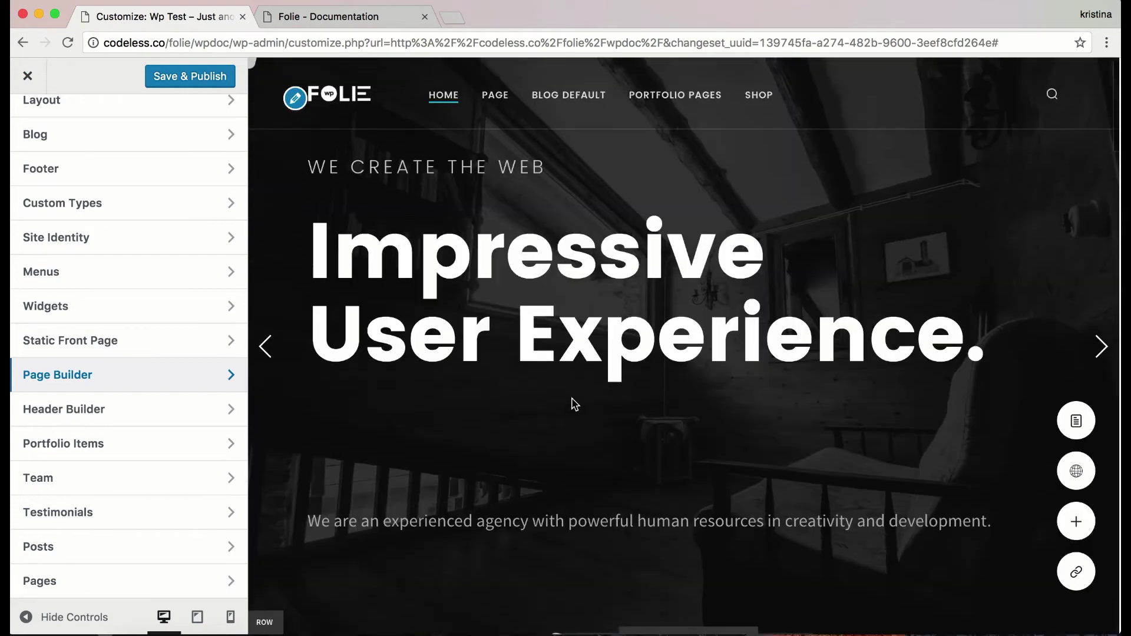
scroll(571, 398, down, 4)
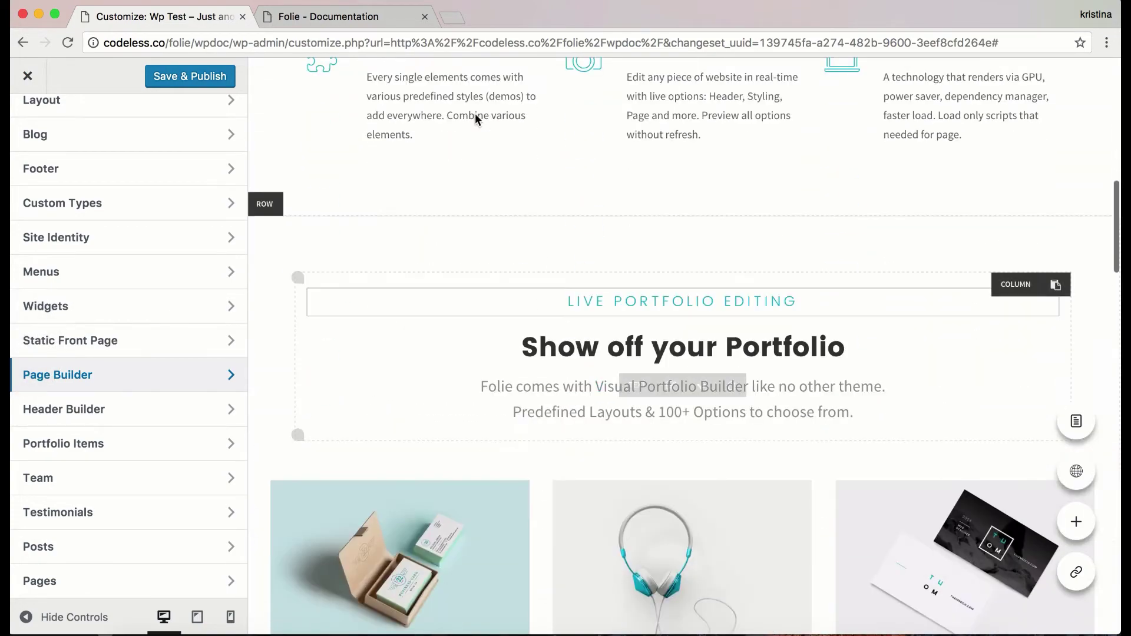
mouse_move(545, 210)
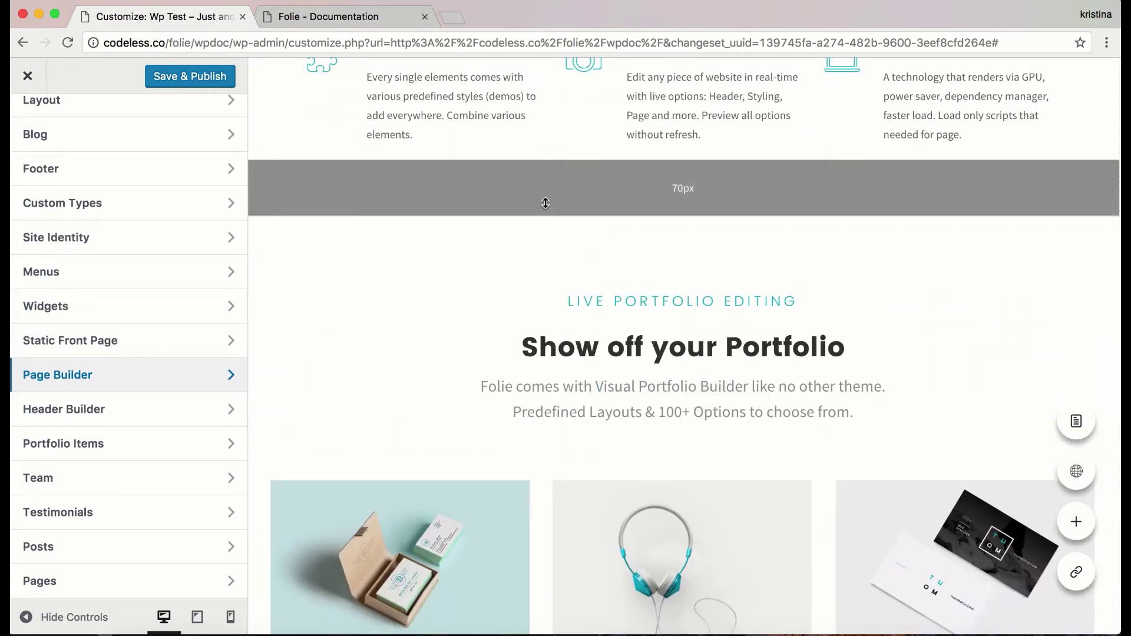
drag(545, 202, 538, 126)
scroll(790, 306, down, 2)
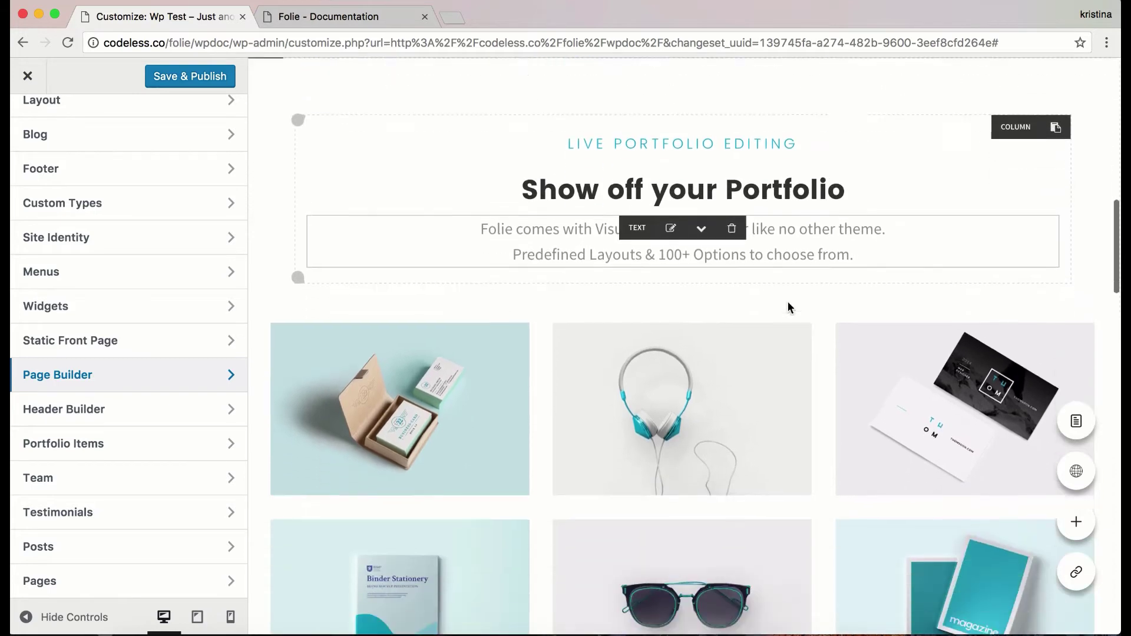
scroll(787, 302, down, 9)
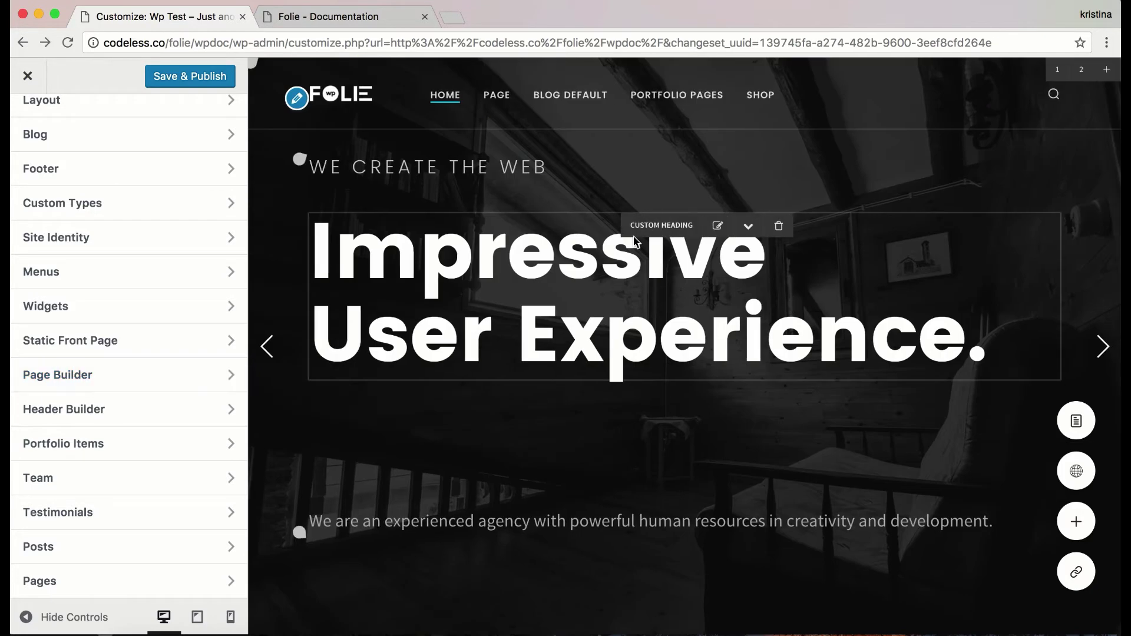
- On the About Us page, place a Social Icons element at the header's right, 12 px and blue
click(524, 166)
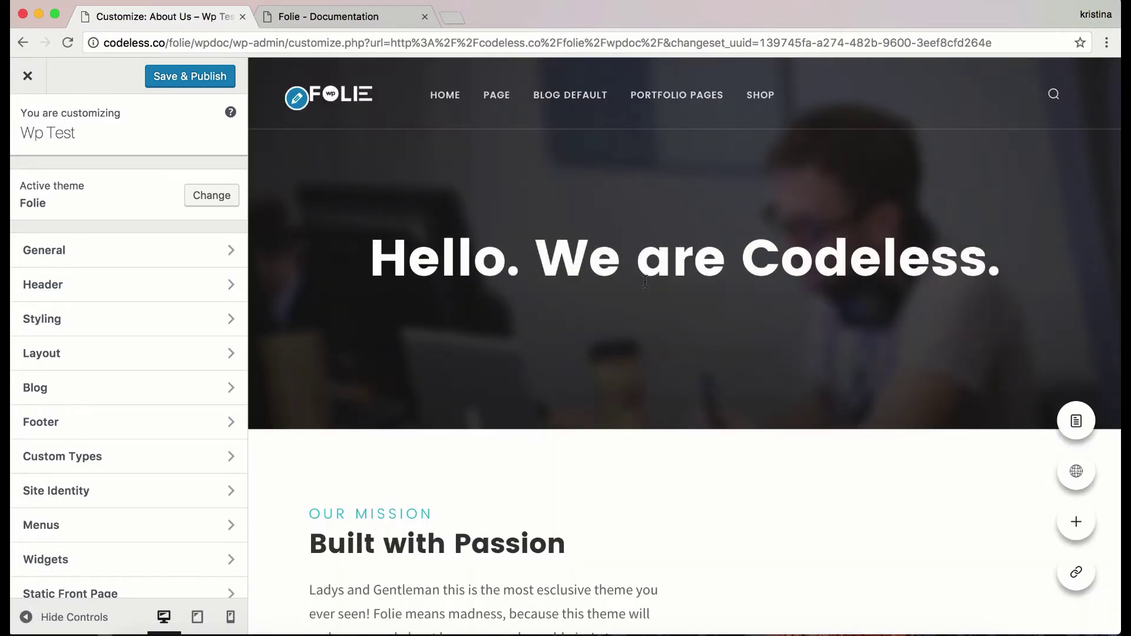
click(316, 125)
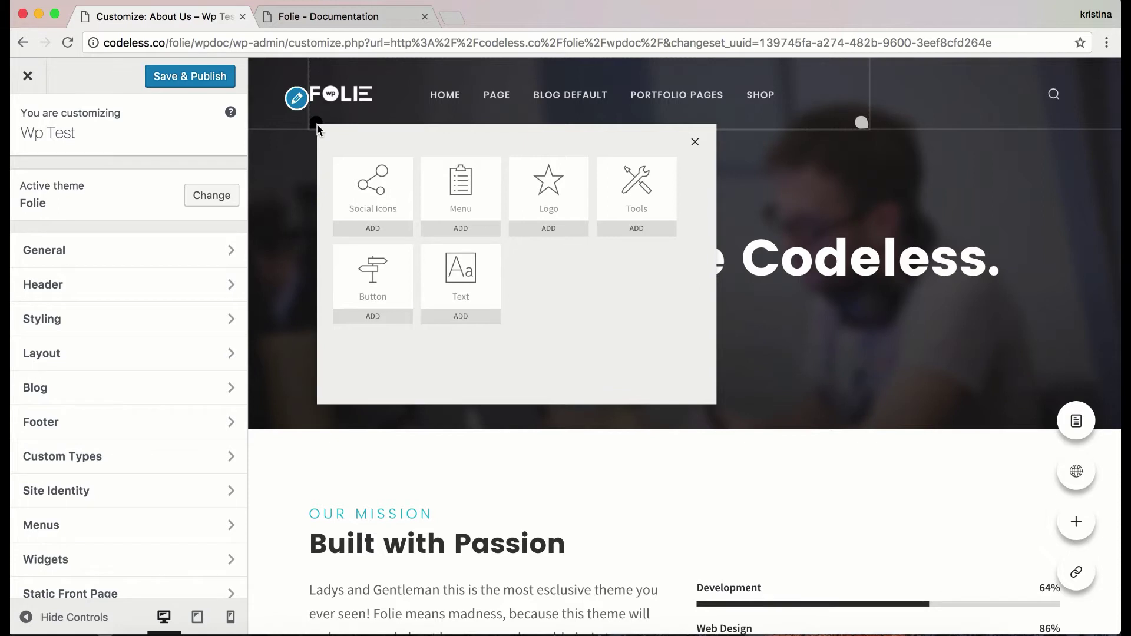
click(366, 211)
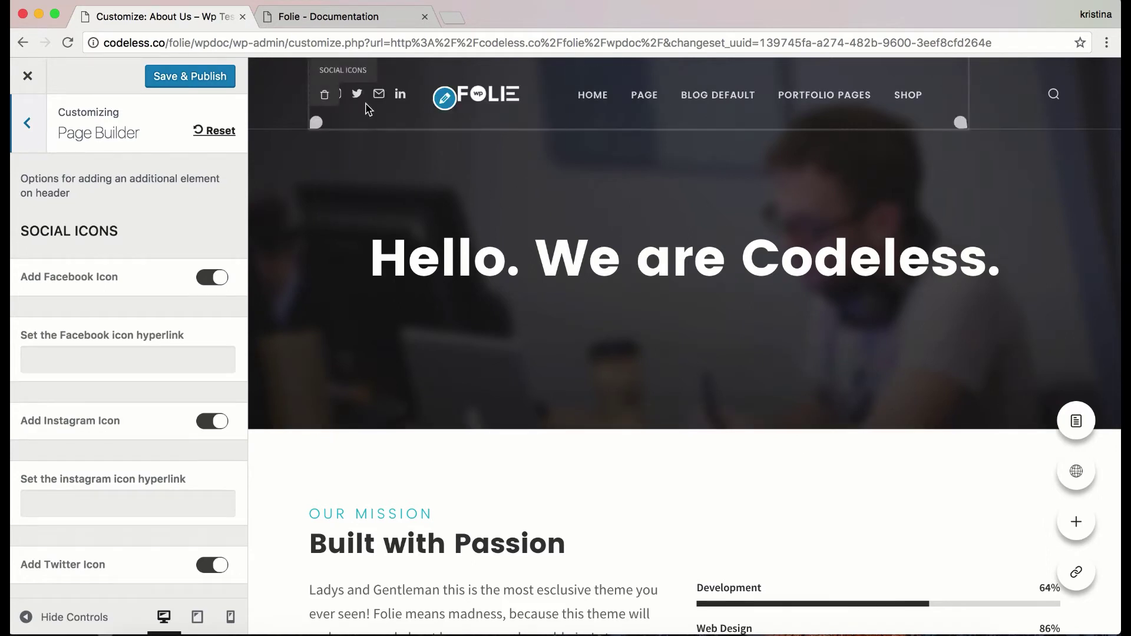
mouse_move(326, 75)
mouse_down()
mouse_move(888, 114)
mouse_move(1009, 101)
mouse_move(1008, 137)
mouse_move(1009, 99)
mouse_up()
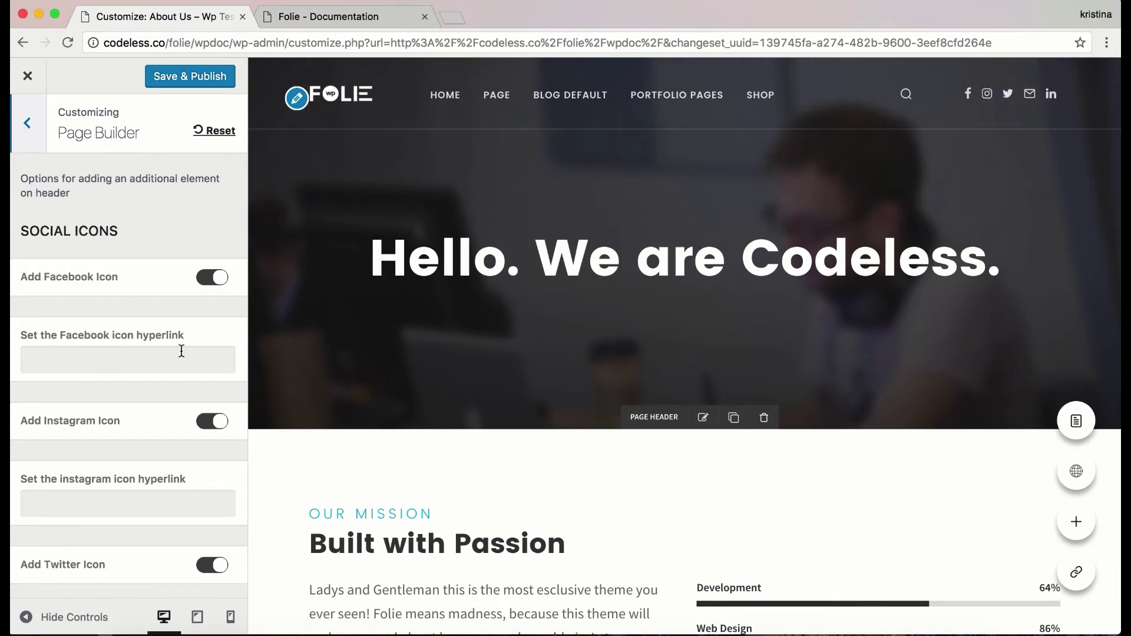
scroll(181, 353, down, 20)
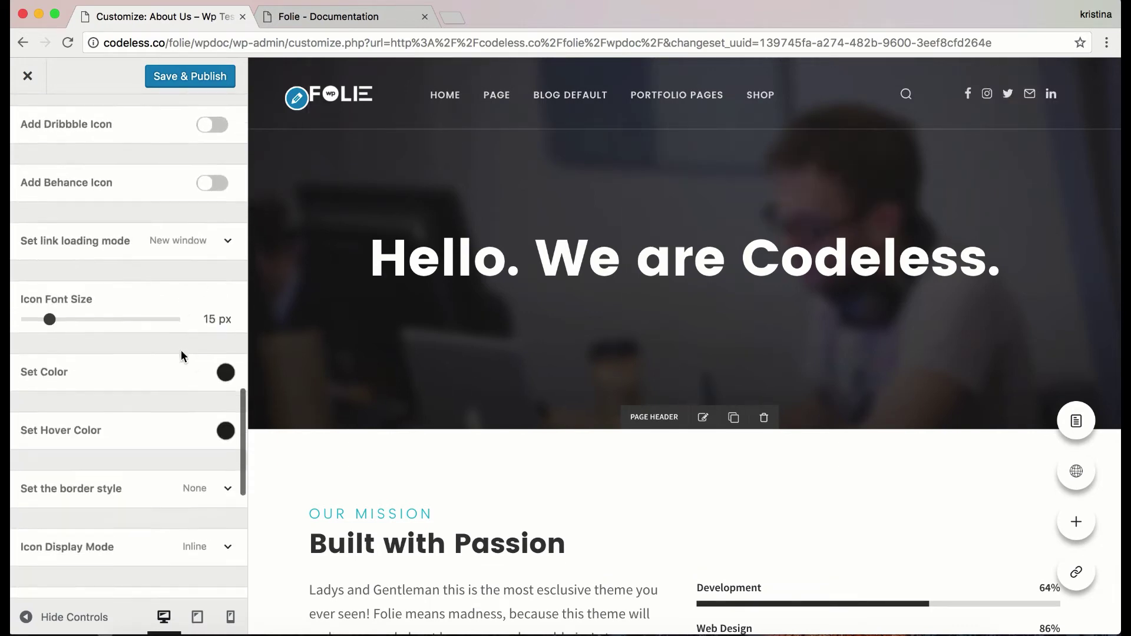
scroll(182, 353, down, 2)
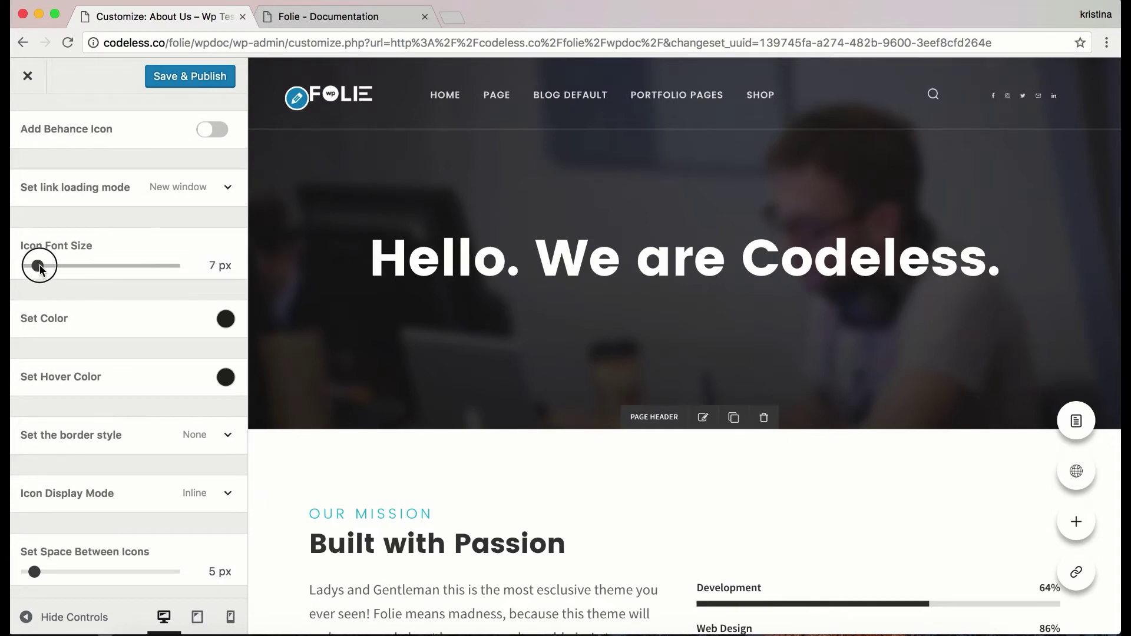
scroll(106, 330, down, 7)
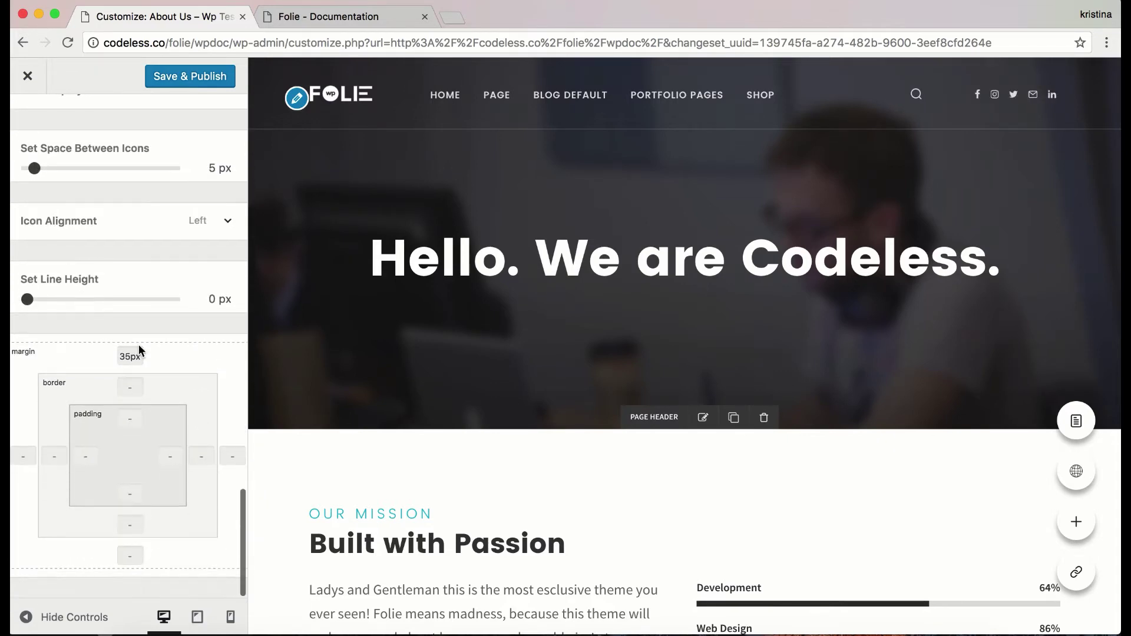
scroll(139, 348, up, 15)
scroll(139, 347, up, 8)
scroll(139, 348, down, 15)
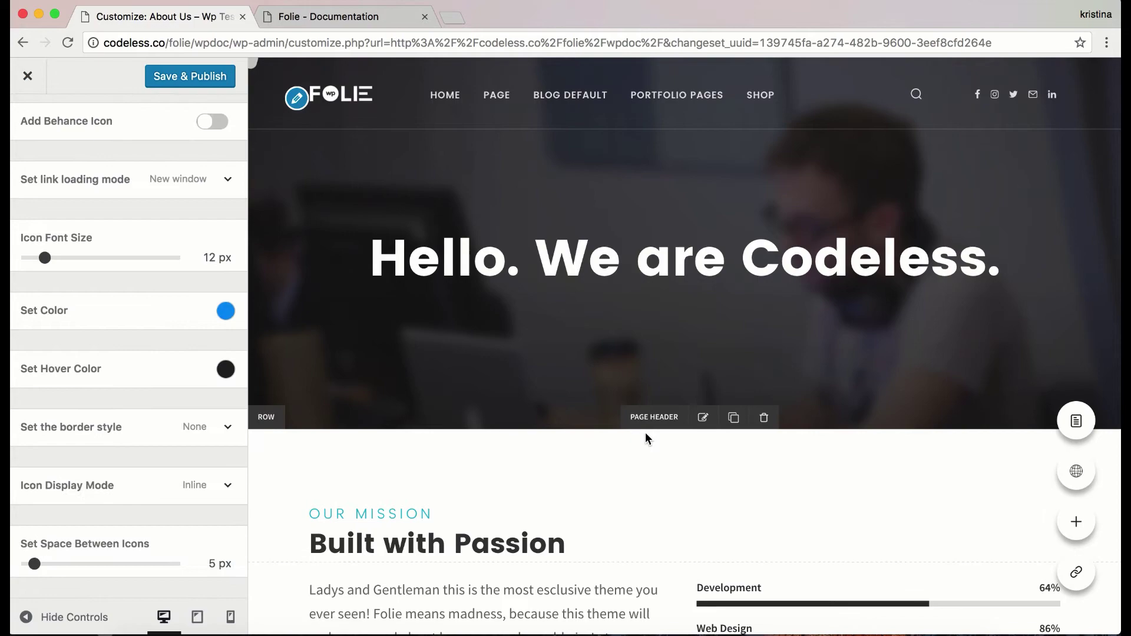
scroll(645, 434, down, 15)
- Insert an empty row and drag it up beneath the 'Built with Passion' heading
scroll(645, 436, down, 10)
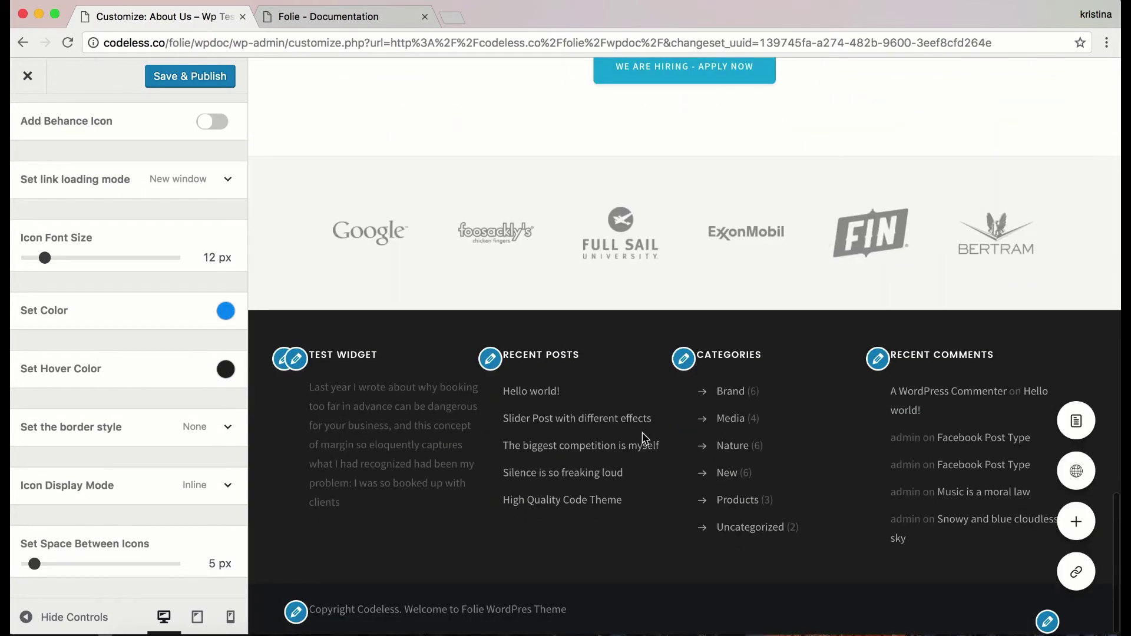
click(579, 314)
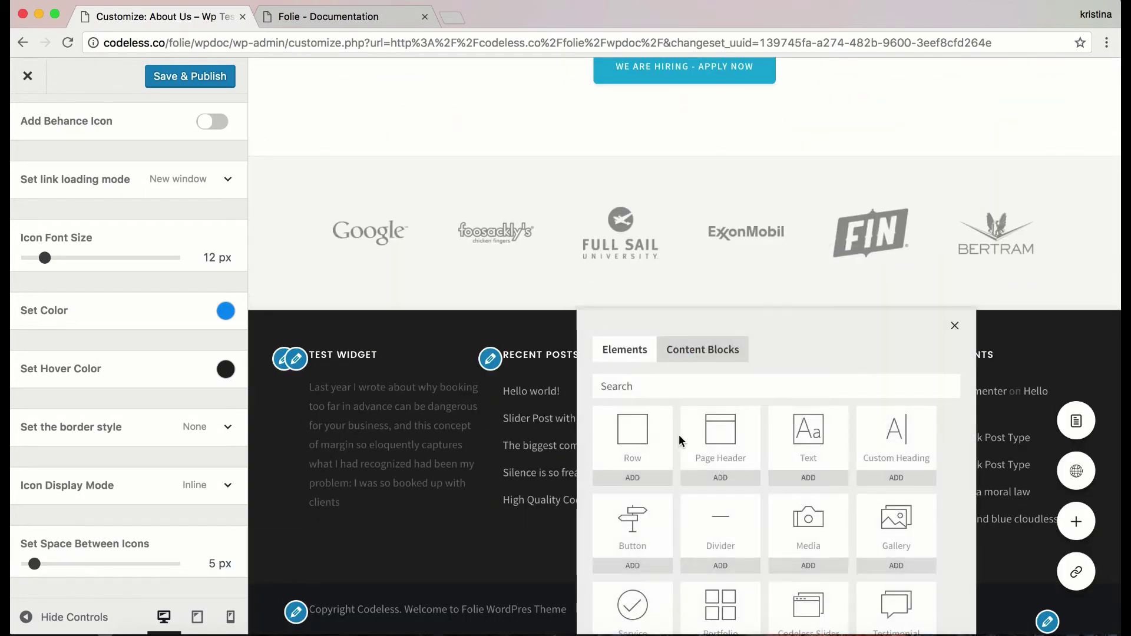
click(646, 447)
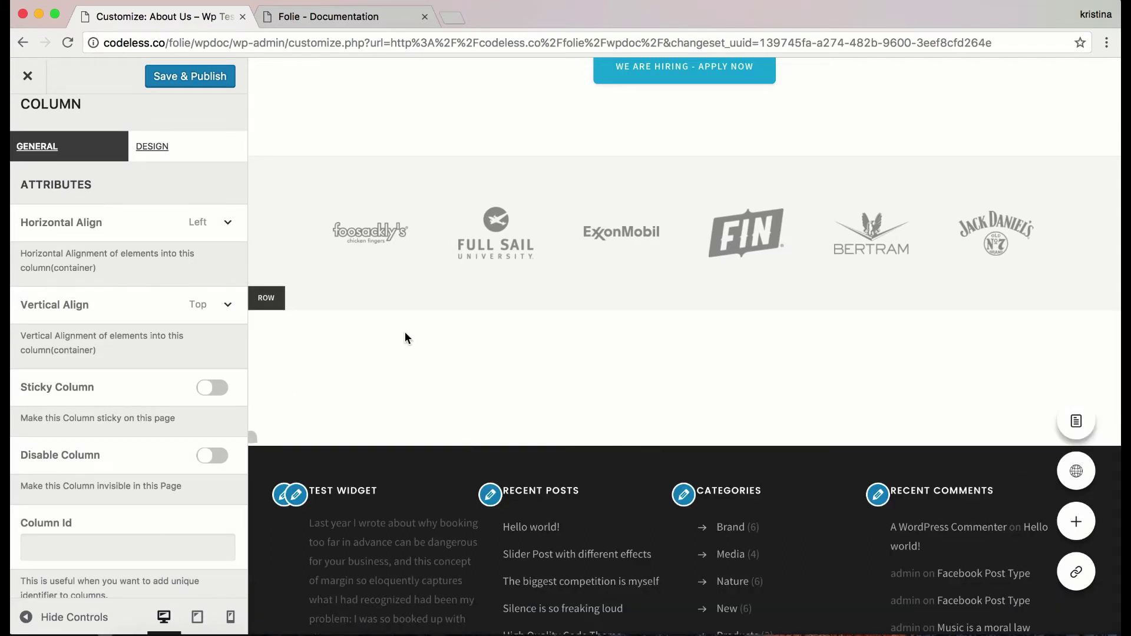
mouse_move(270, 298)
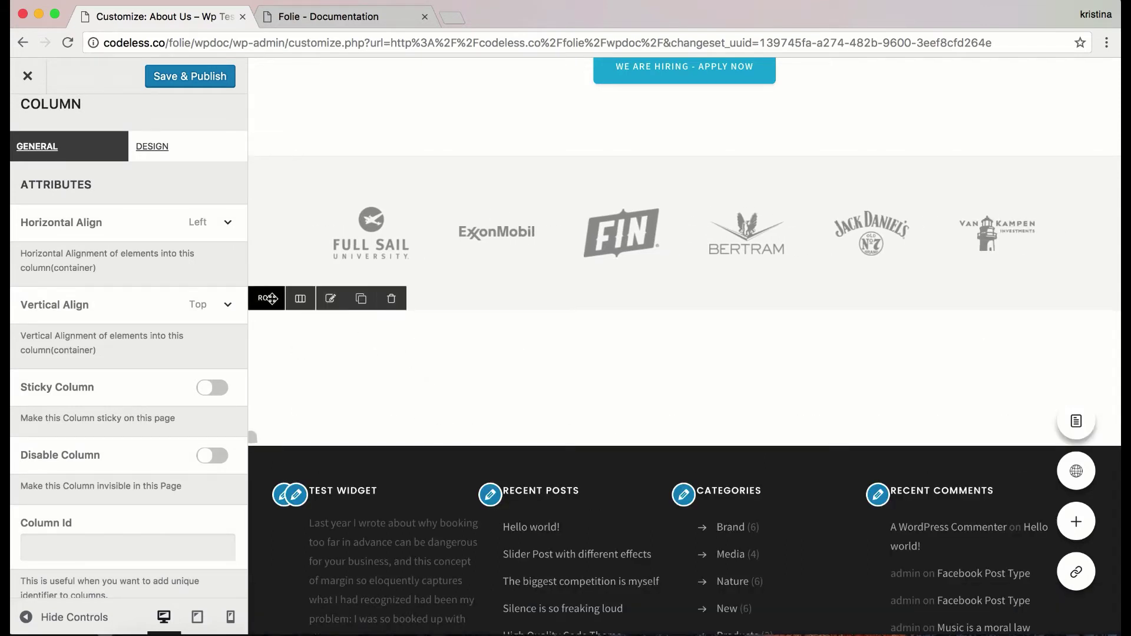
drag(265, 299, 529, 269)
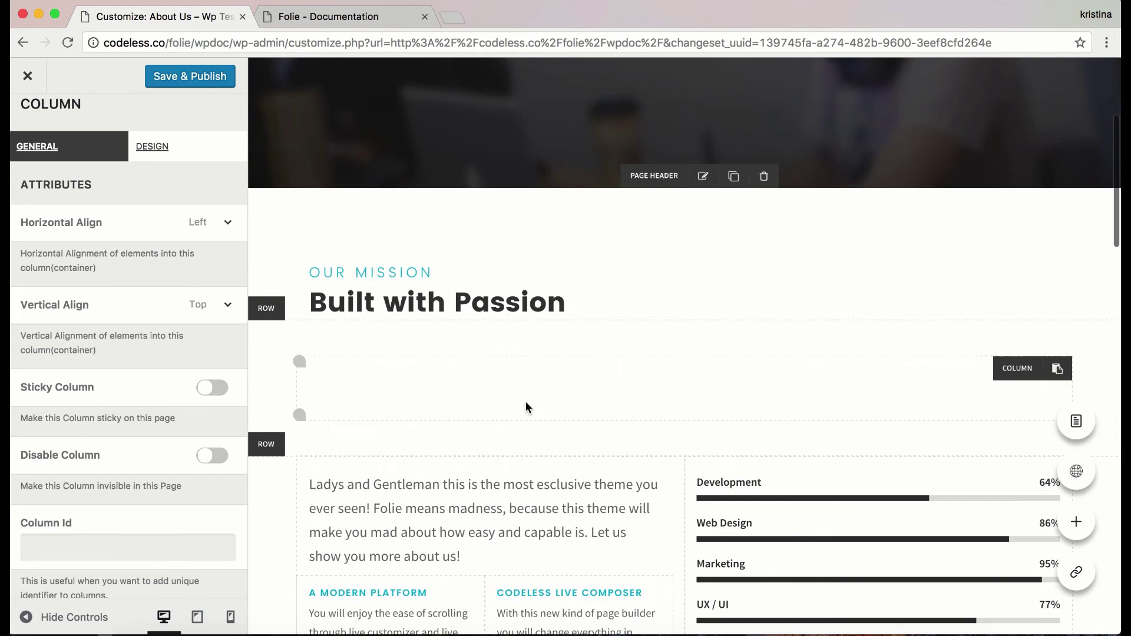
- Split the empty row into two equal 1/2 + 1/2 columns and bring up its row settings
mouse_move(264, 307)
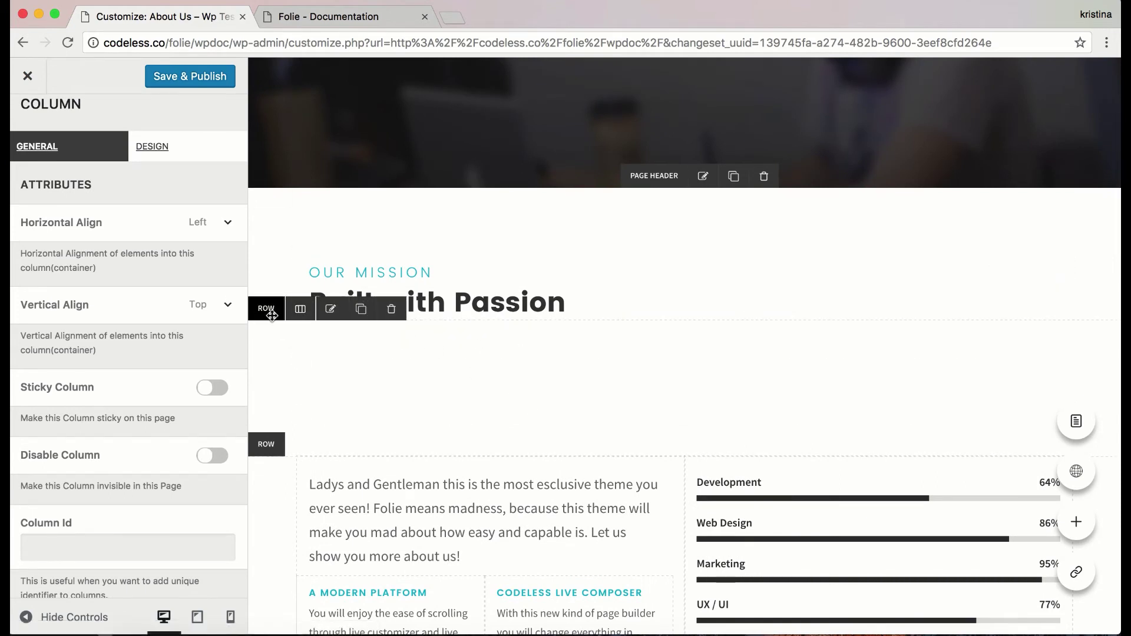
click(301, 312)
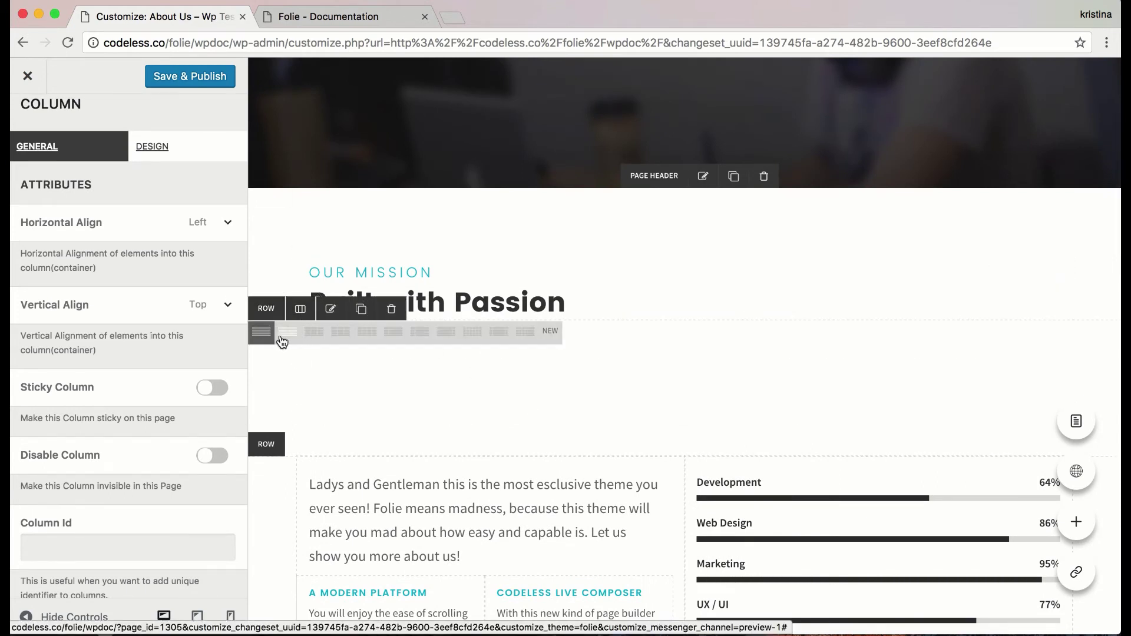
click(288, 335)
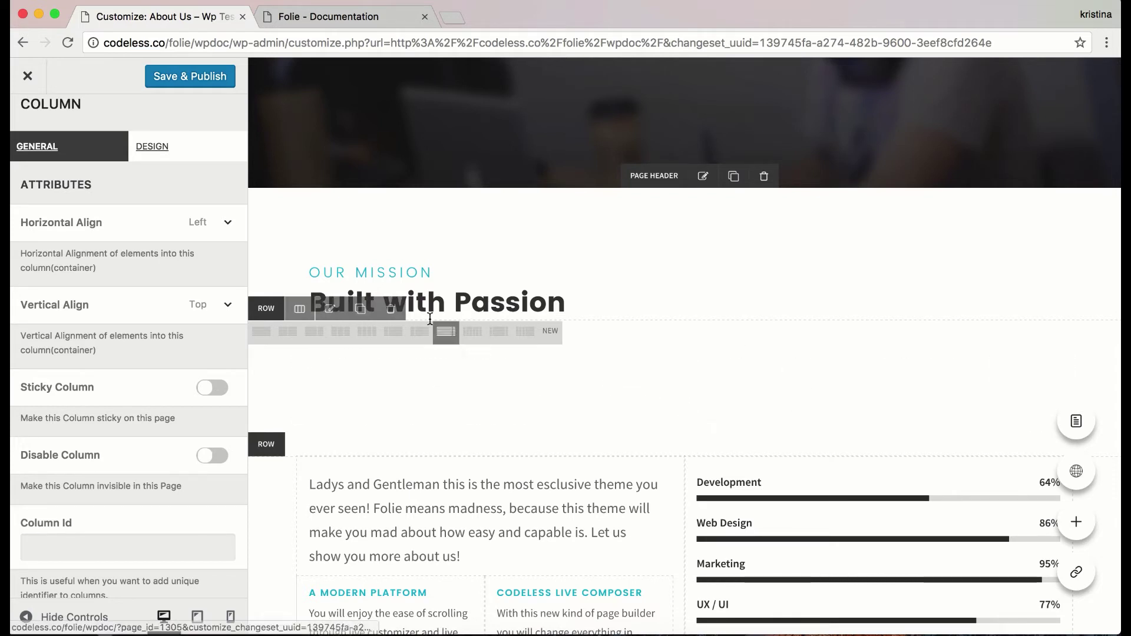
click(443, 340)
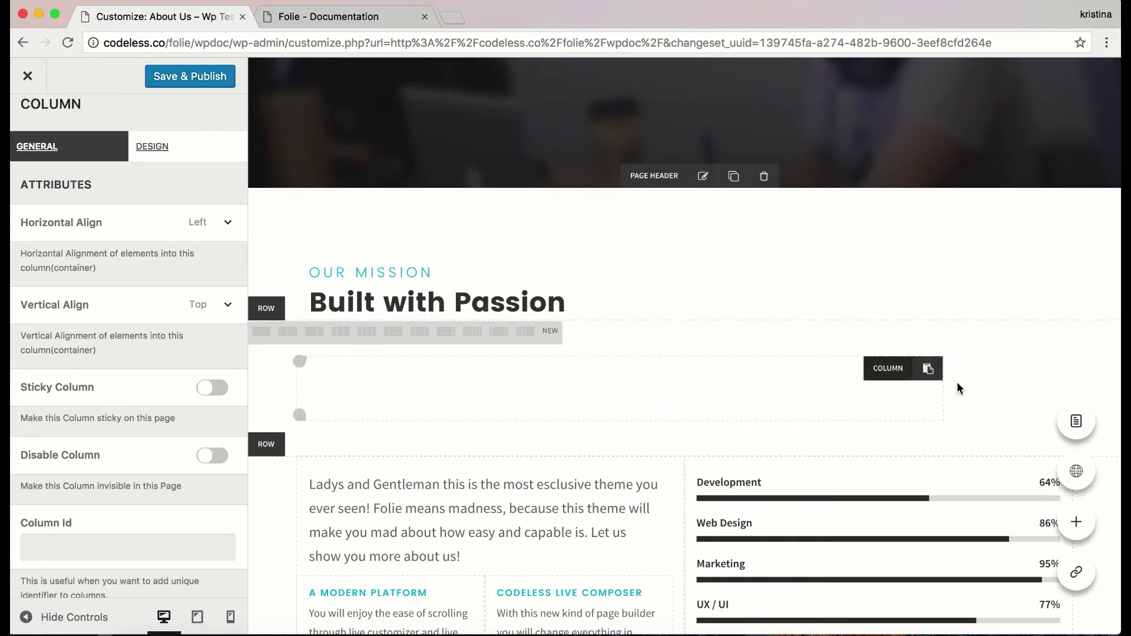
click(525, 334)
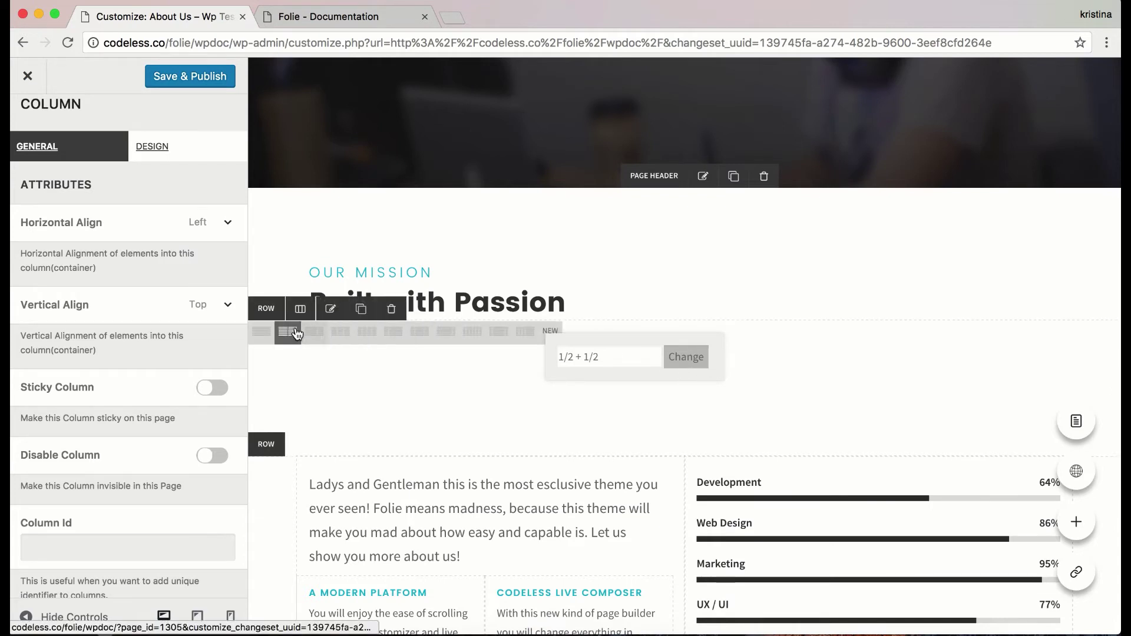
click(296, 333)
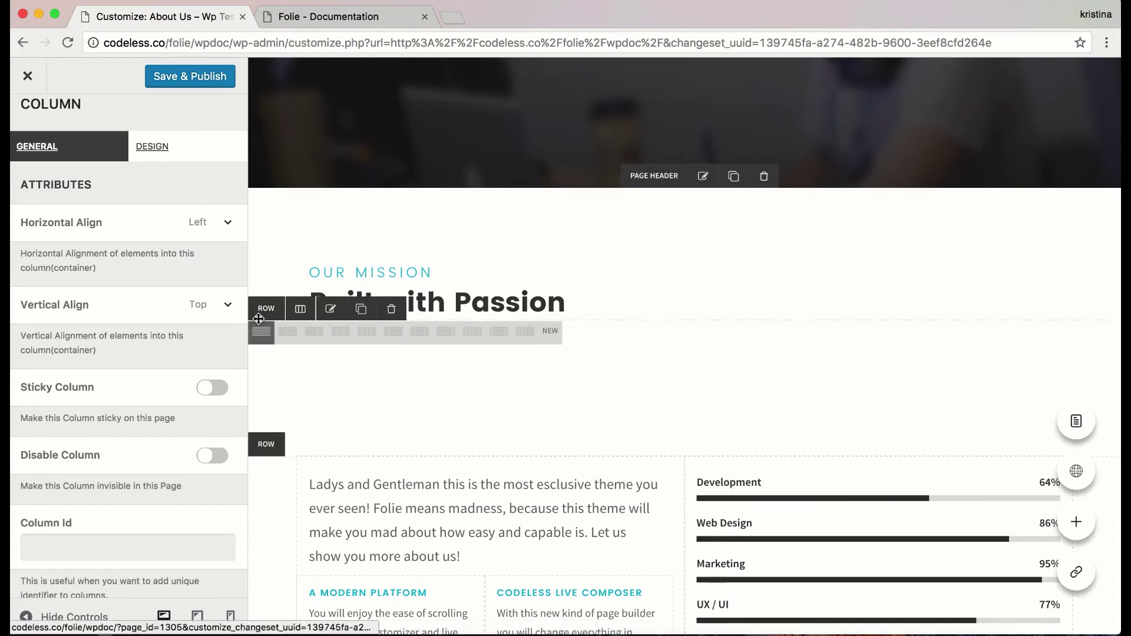
click(331, 309)
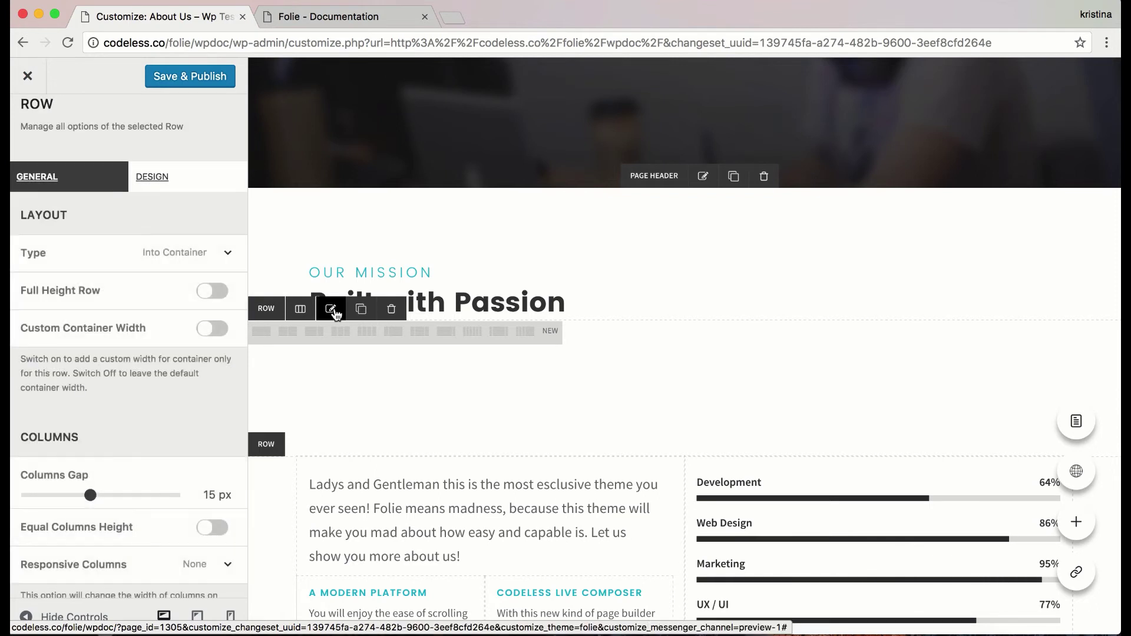
scroll(73, 212, down, 2)
scroll(72, 207, up, 4)
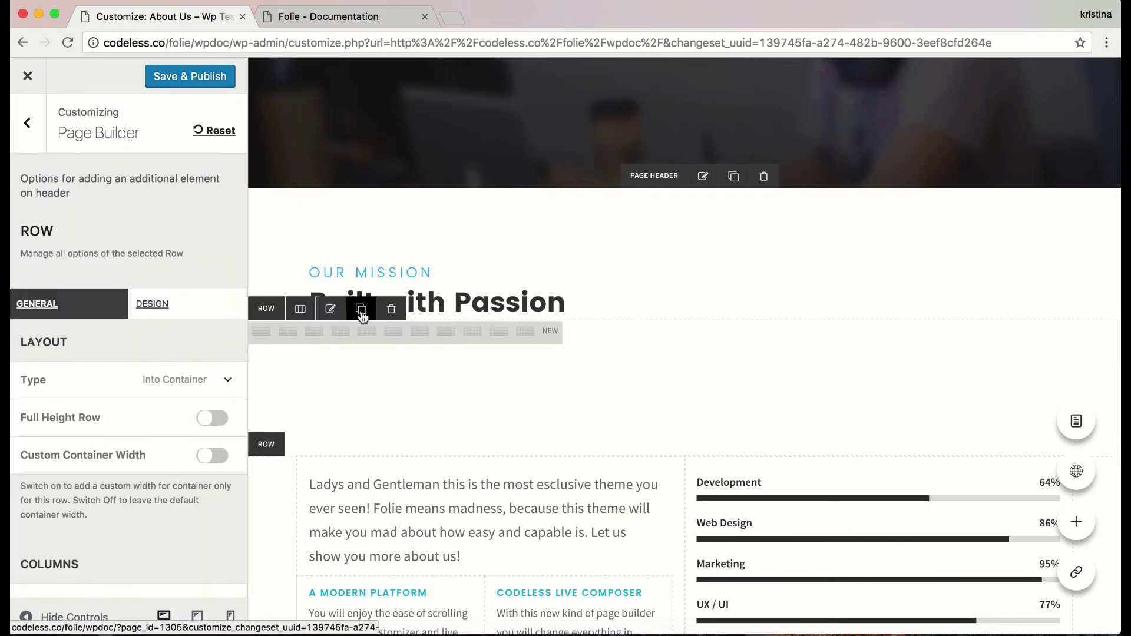
click(361, 309)
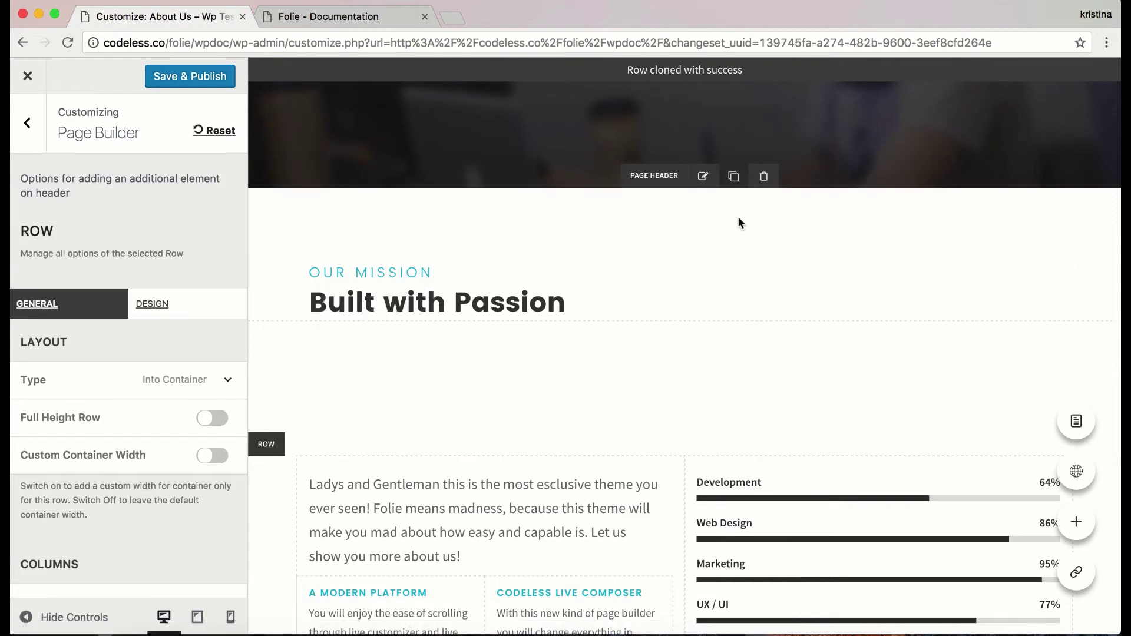
scroll(719, 263, up, 5)
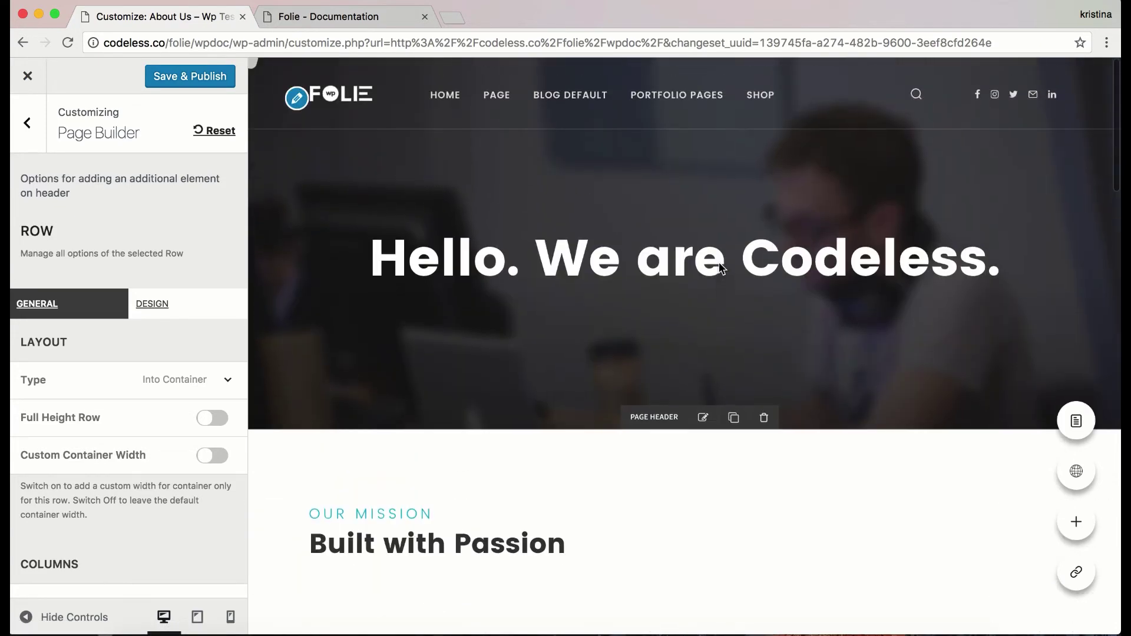
scroll(719, 269, down, 3)
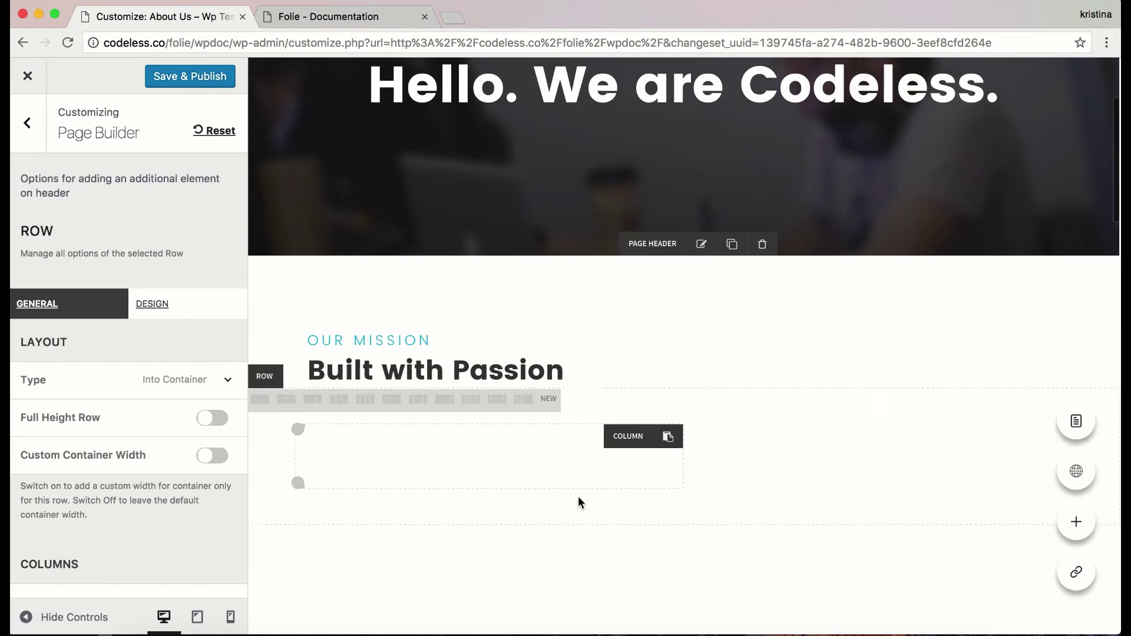
scroll(578, 497, down, 3)
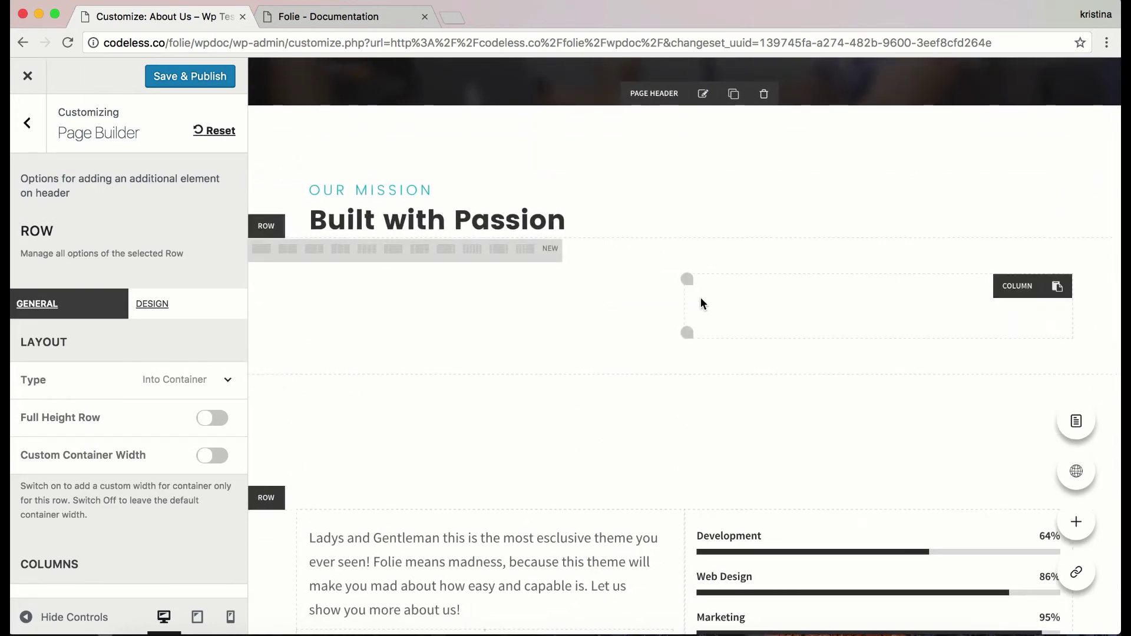
mouse_move(277, 363)
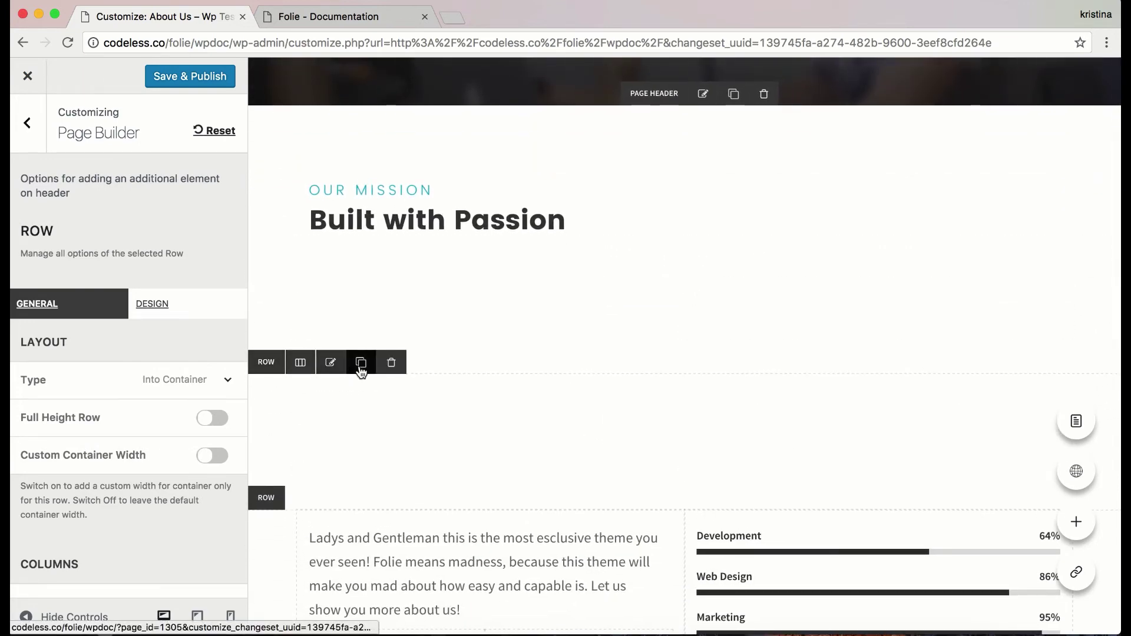
click(392, 363)
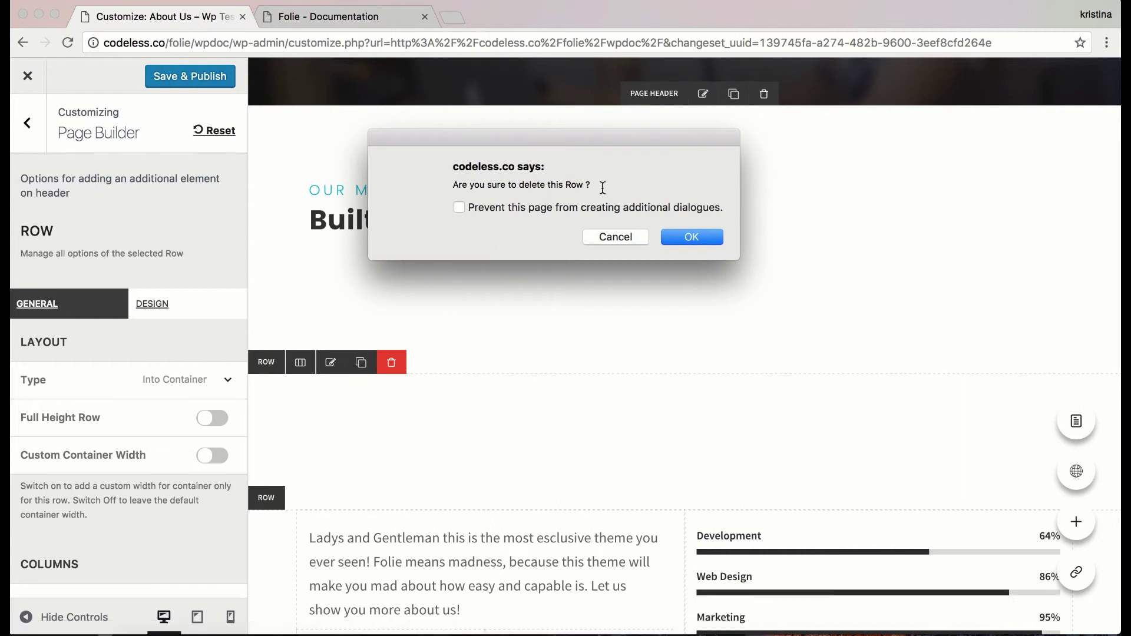
click(691, 237)
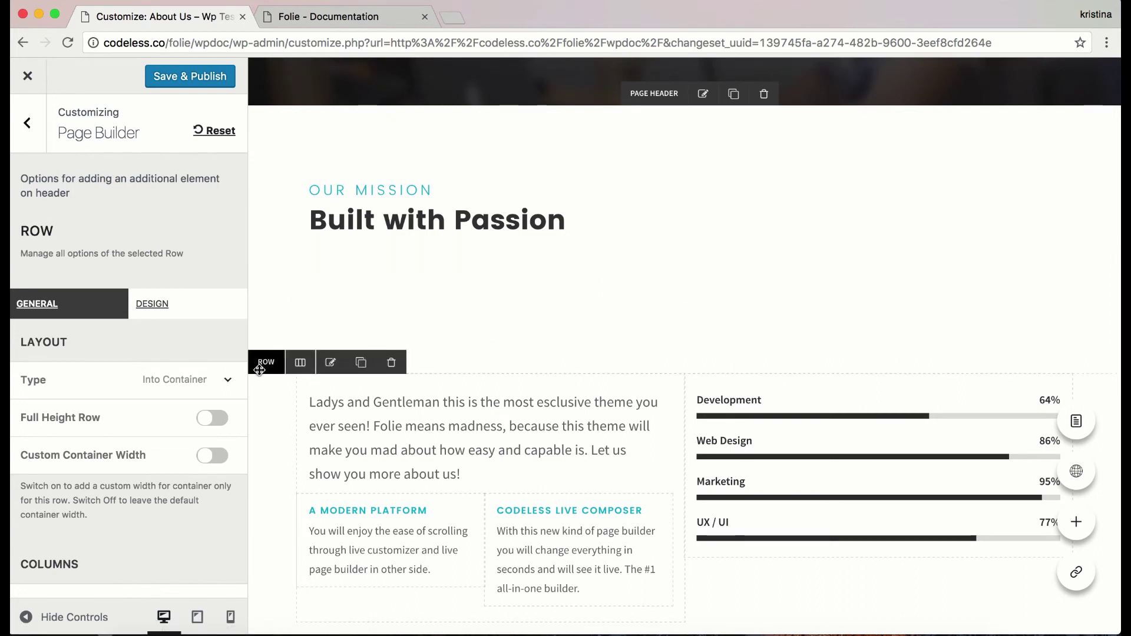
- Set the row's layout Type to Stretch Content
click(207, 378)
click(198, 412)
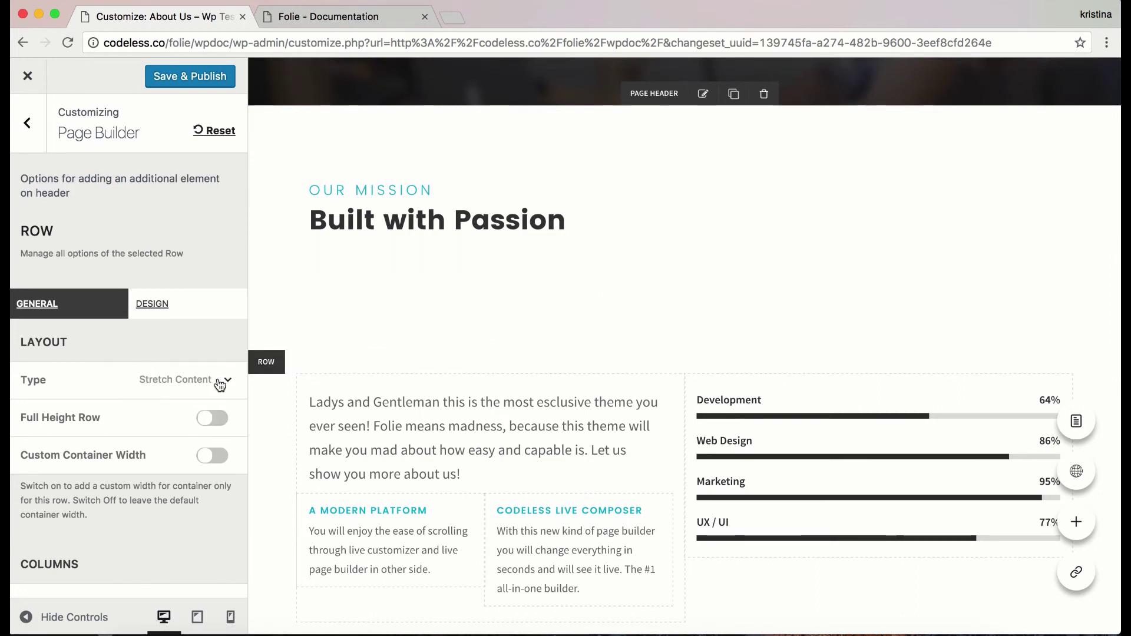
scroll(88, 312, down, 5)
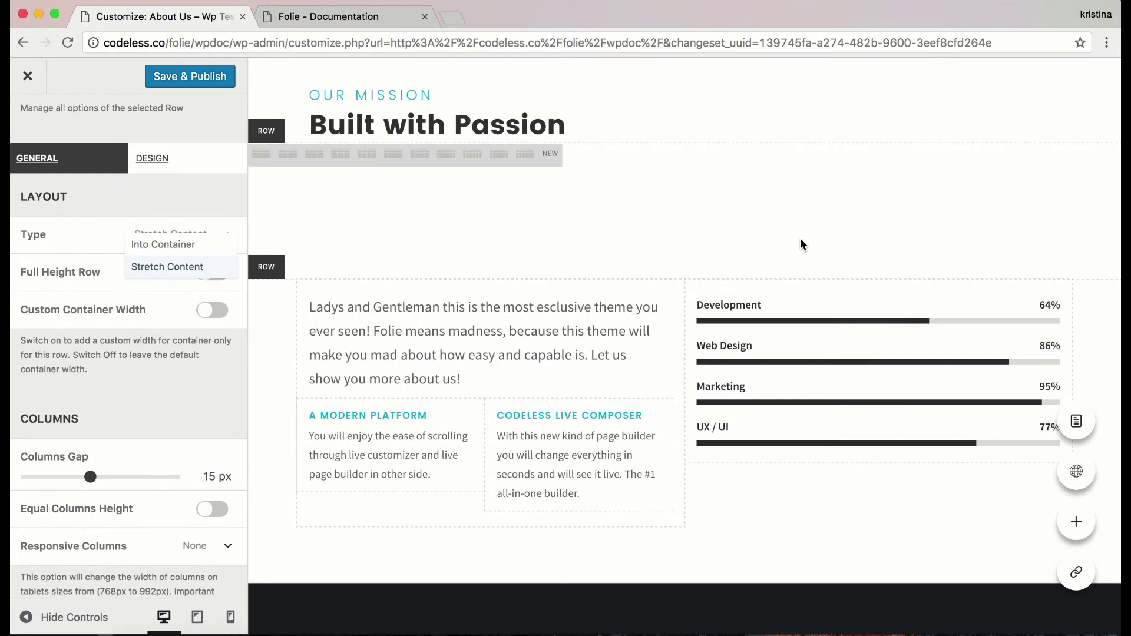
- Add a Service element to the row with its Media Type set to Icon
click(253, 240)
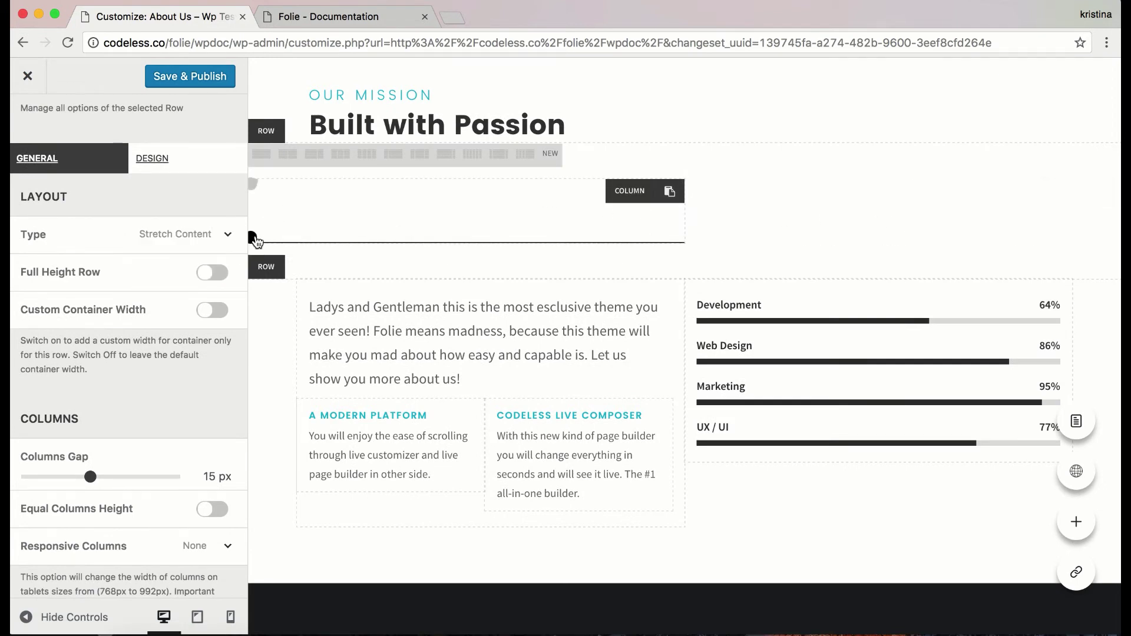
scroll(541, 472, down, 2)
scroll(541, 472, down, 4)
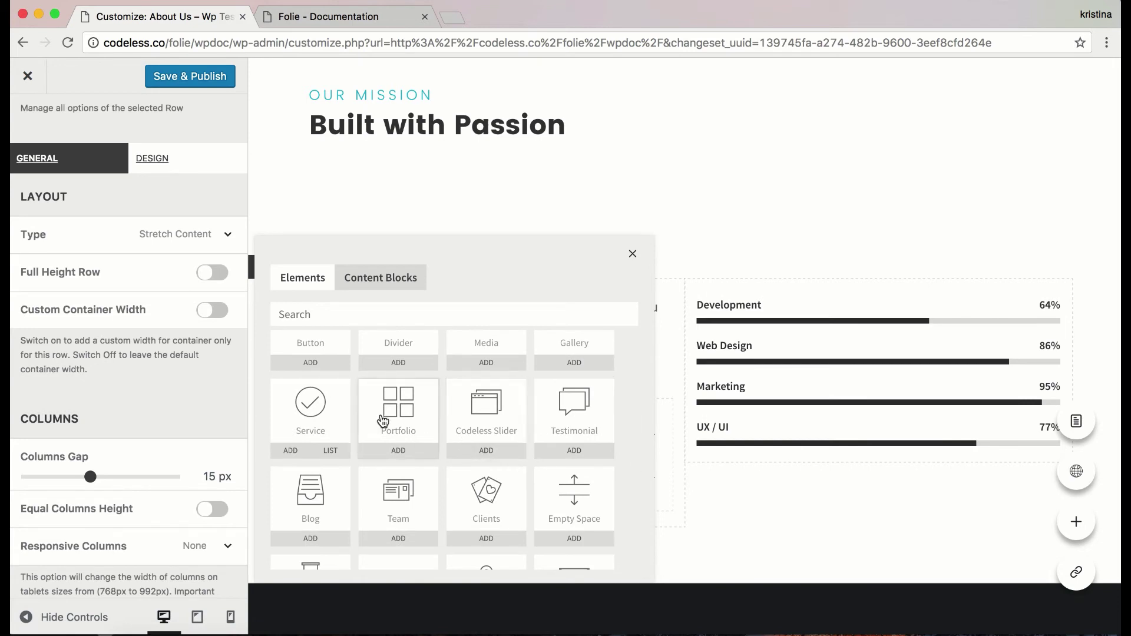
click(302, 404)
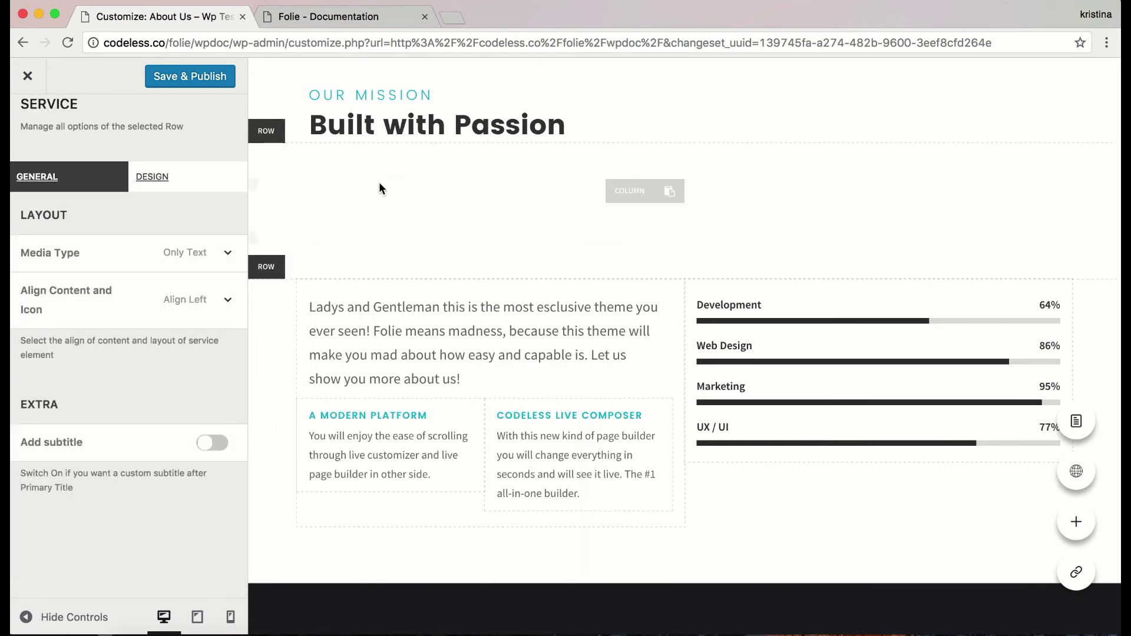
click(387, 203)
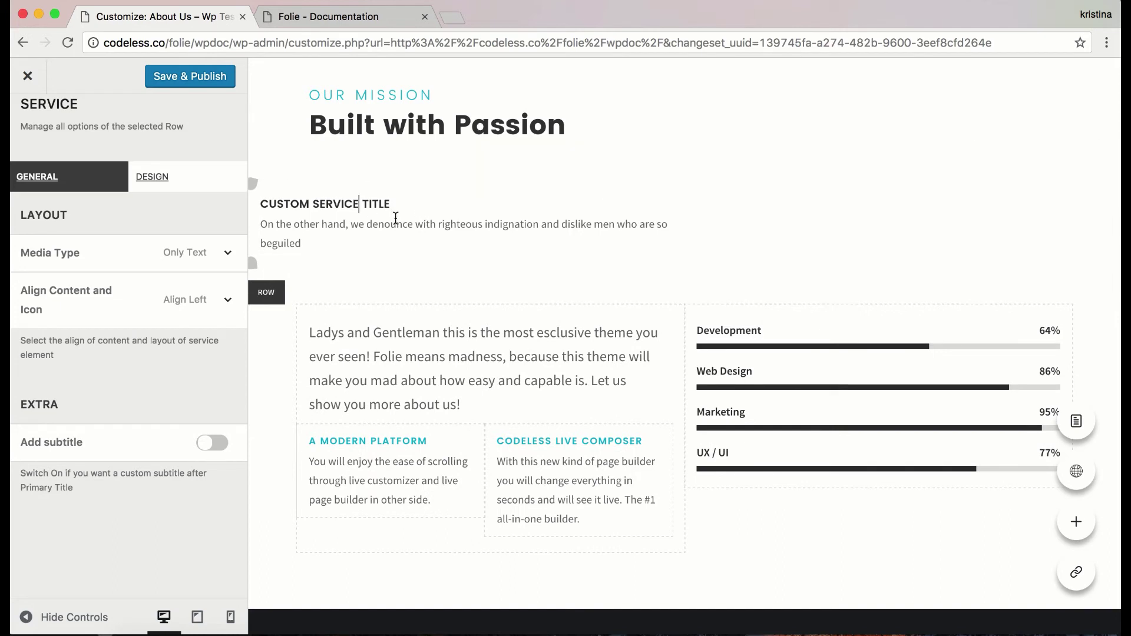
click(207, 259)
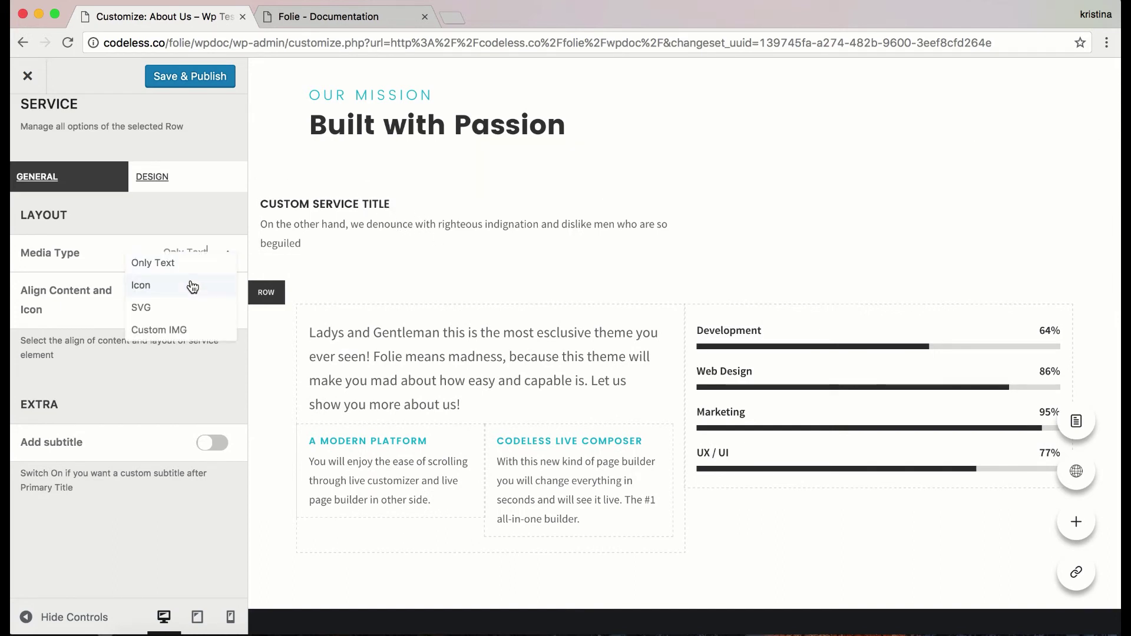
click(192, 285)
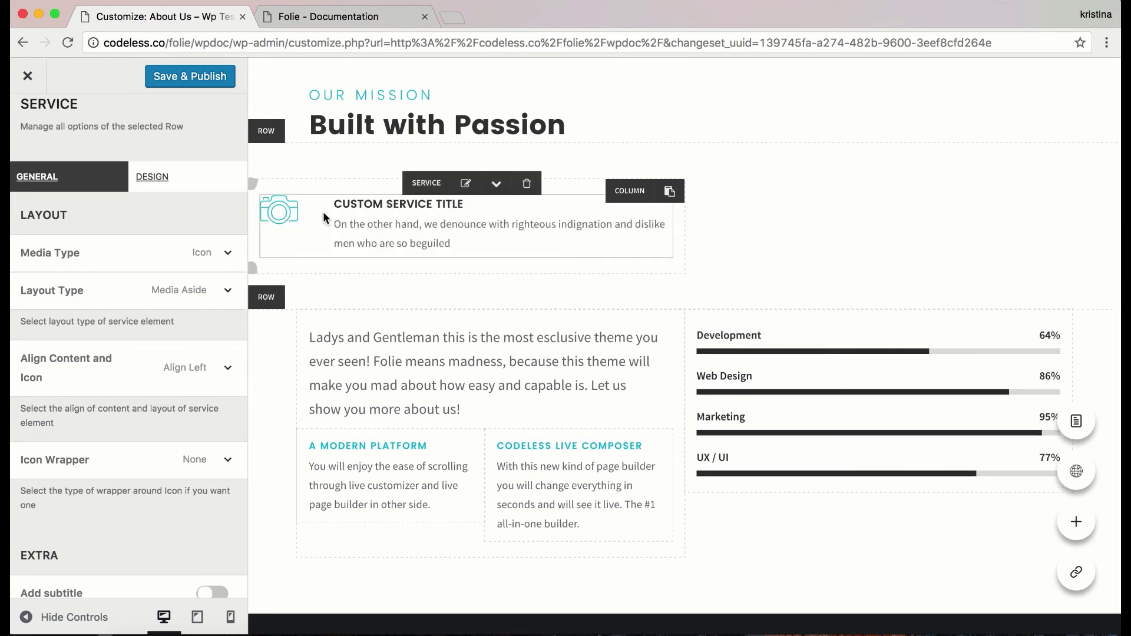
- Insert a Portfolio grid (Only Media, 3 columns) into the row's empty right column
click(268, 130)
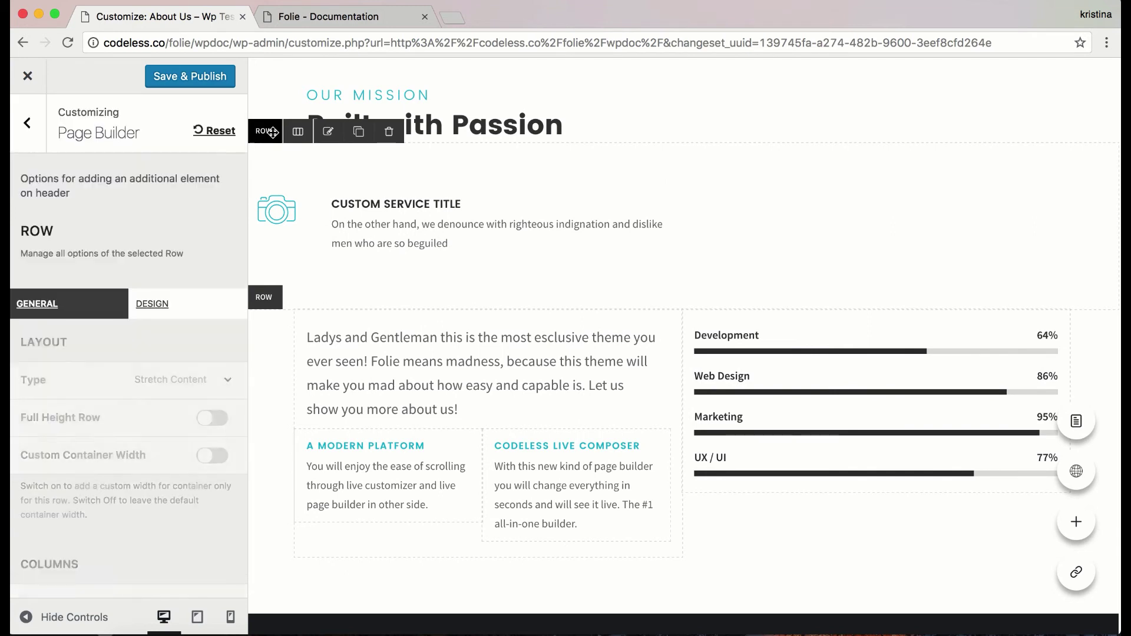
scroll(92, 468, down, 3)
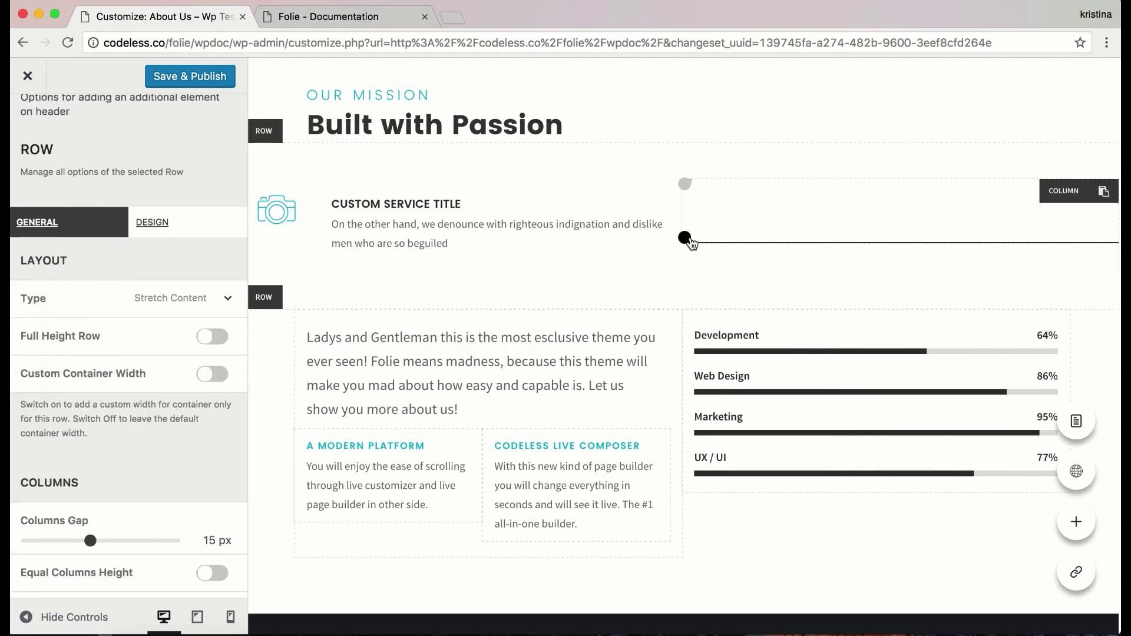
click(686, 239)
click(836, 414)
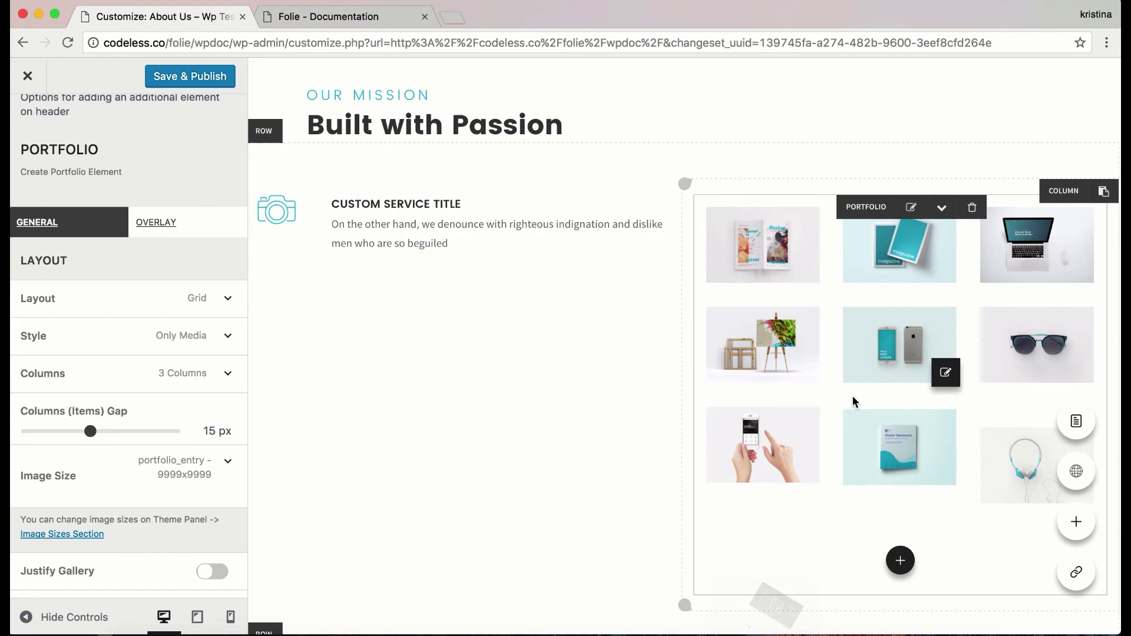
scroll(378, 266, down, 3)
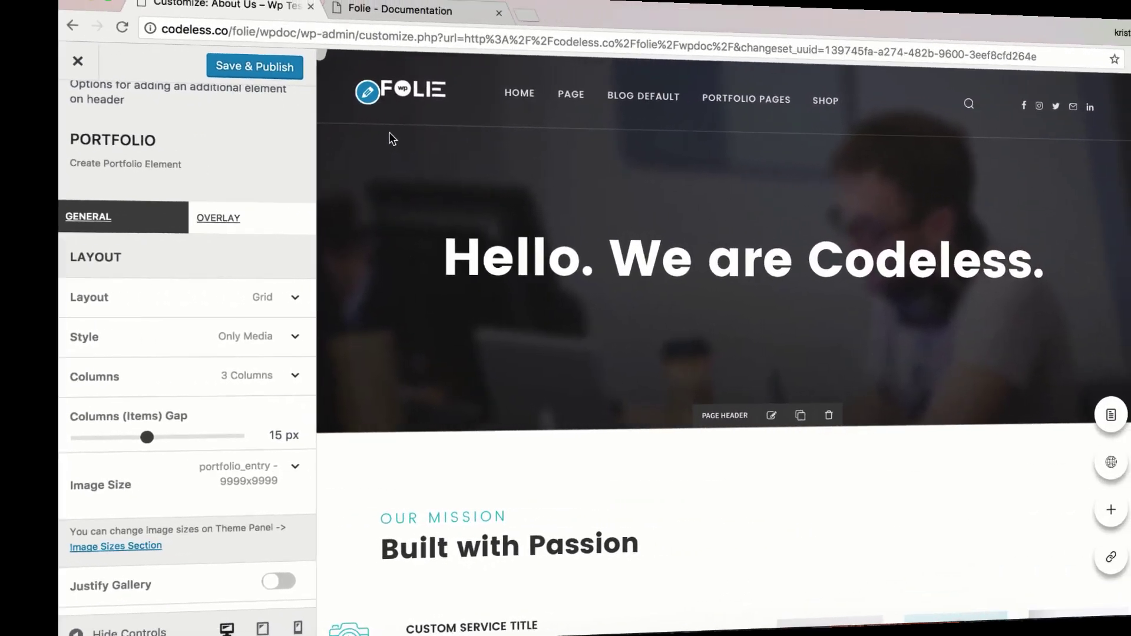
- In the Header Builder, review the settings of the header's search and cart tools
key(Escape)
key(Escape)
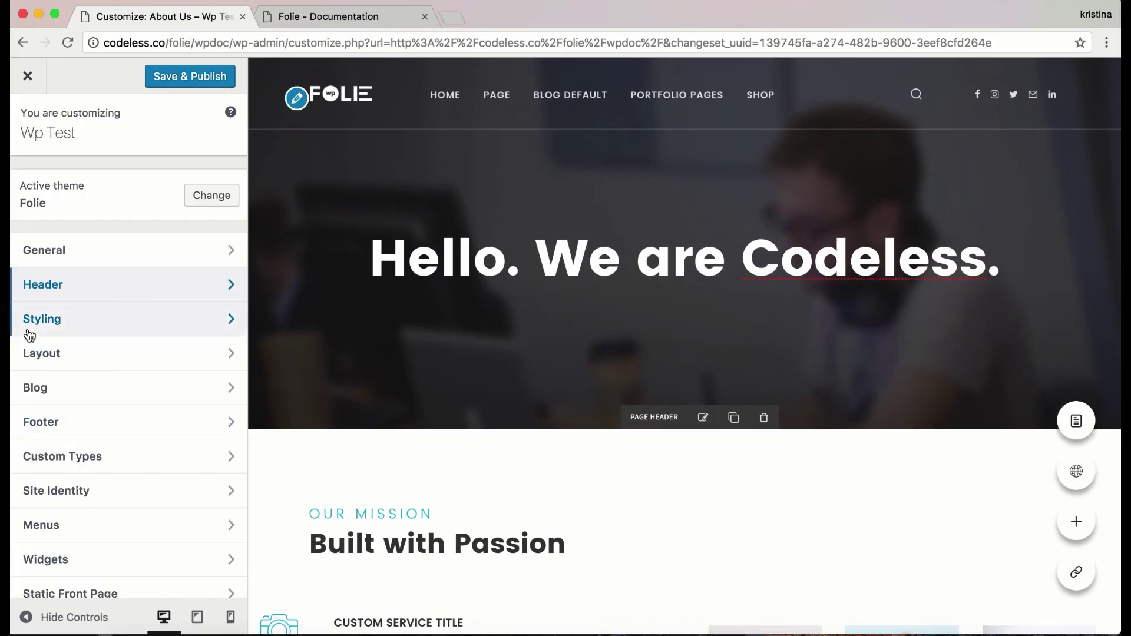
scroll(157, 361, down, 3)
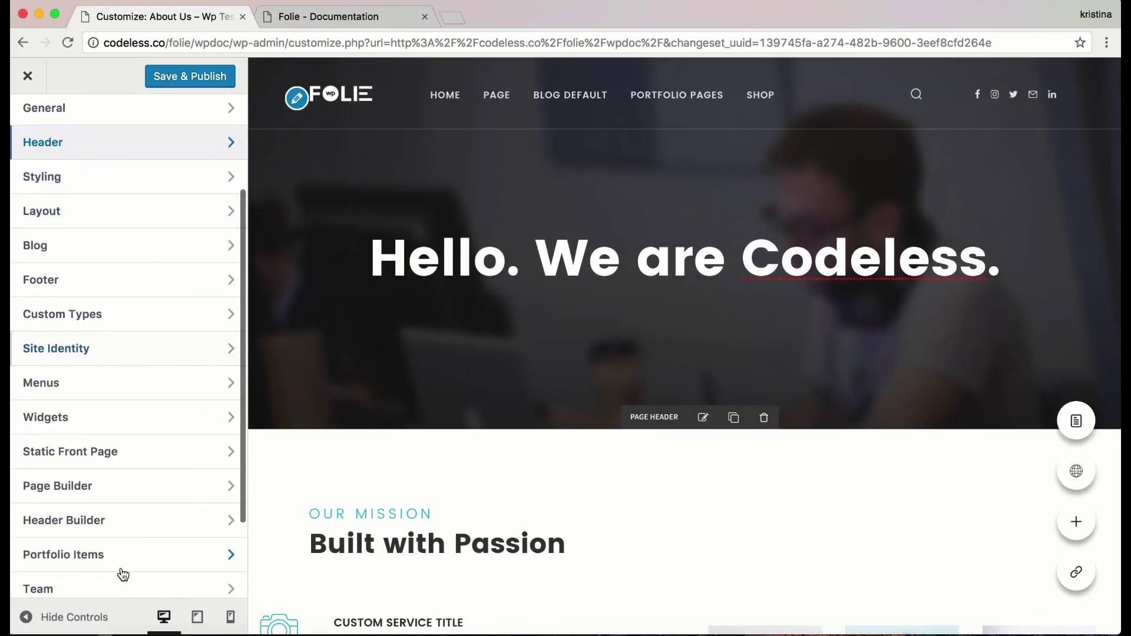
click(156, 518)
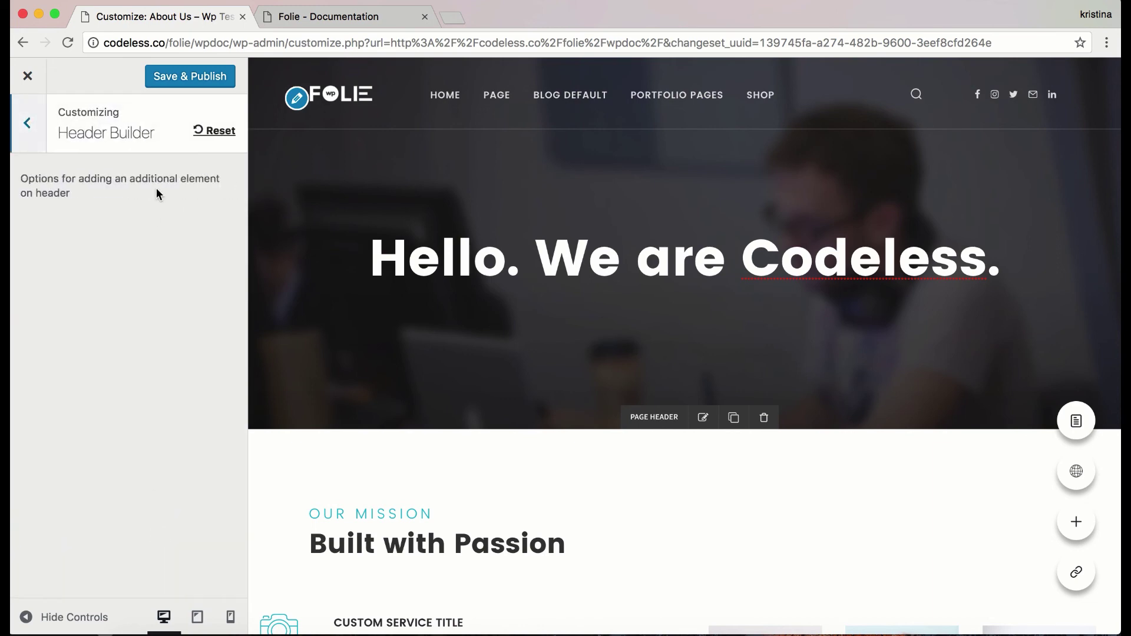
scroll(419, 453, down, 4)
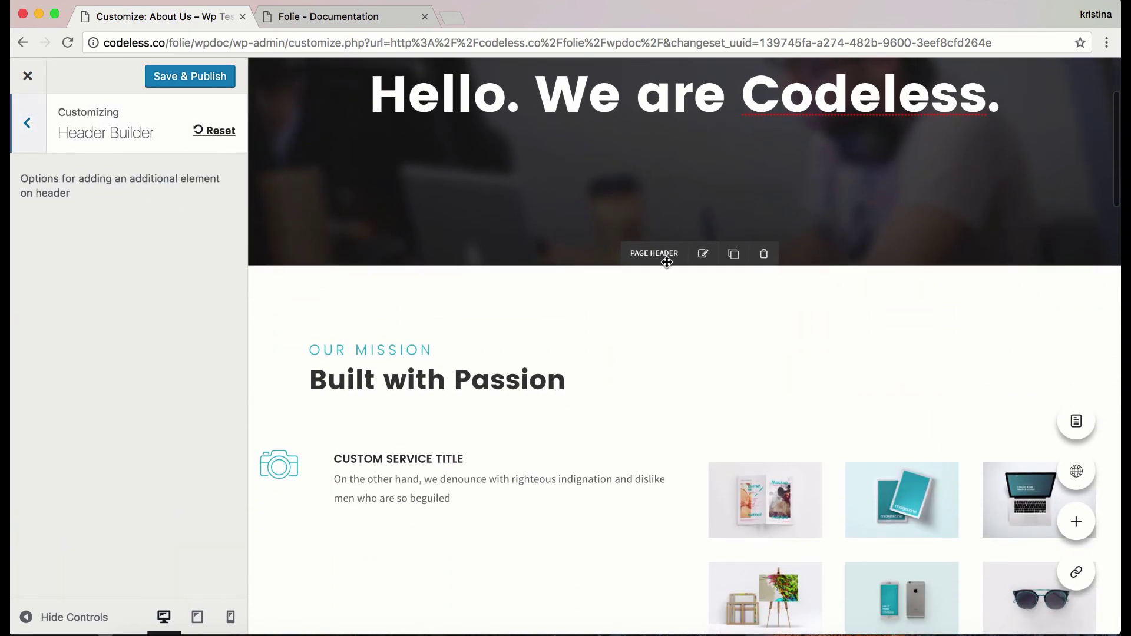
scroll(667, 262, up, 4)
mouse_move(914, 98)
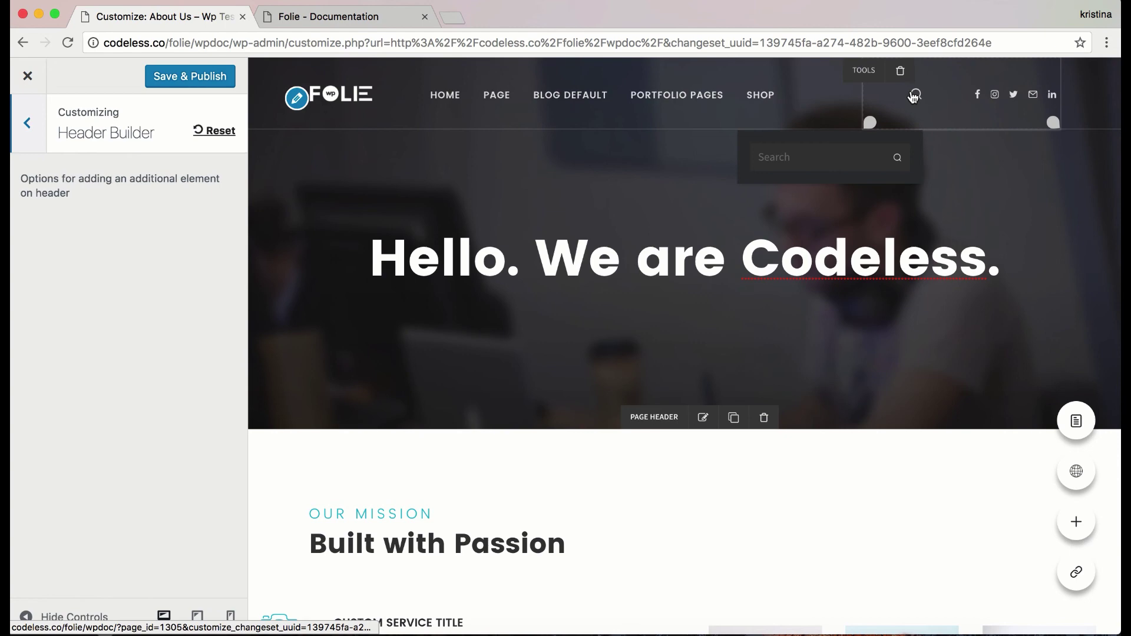
click(868, 70)
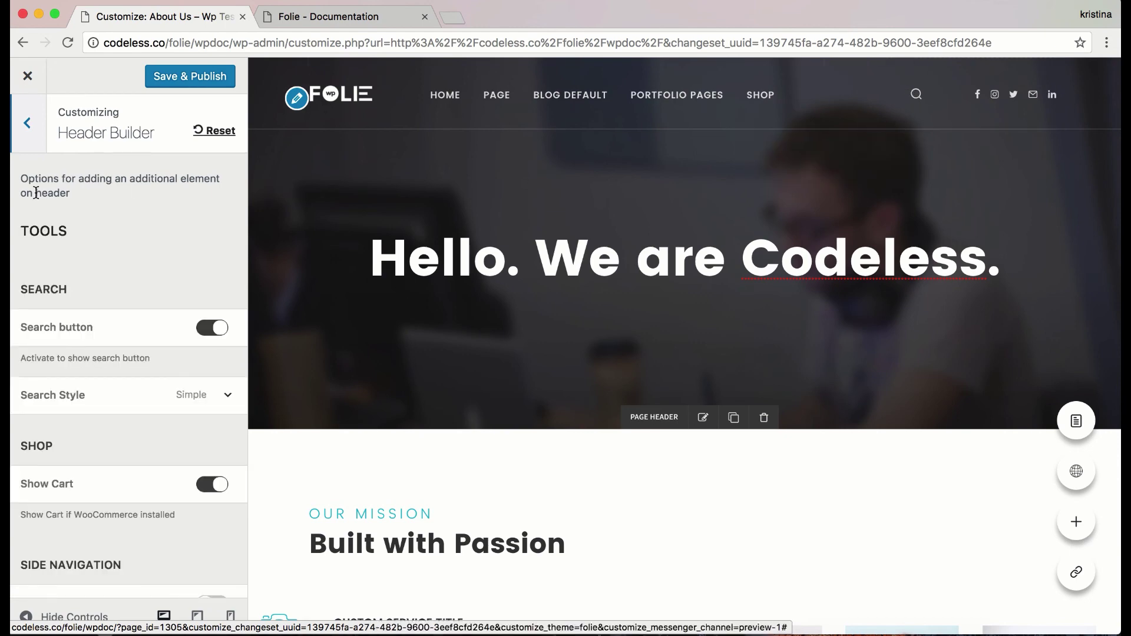
scroll(140, 339, down, 2)
scroll(140, 339, down, 2)
scroll(140, 340, up, 4)
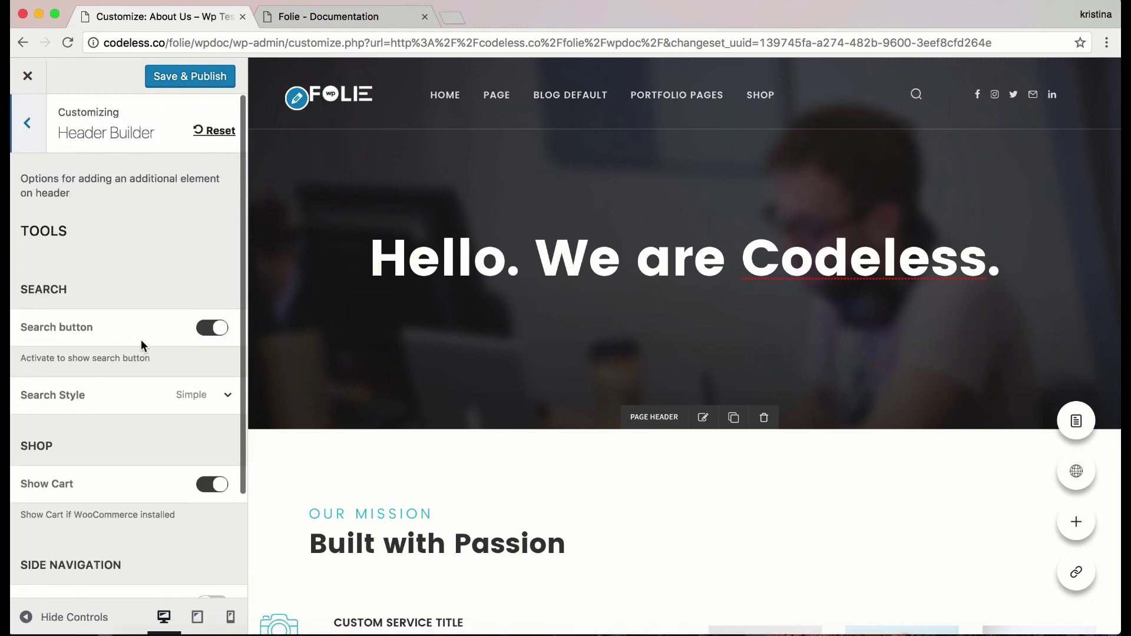
- Review the settings of the header's navigation menu element
click(28, 121)
mouse_move(522, 120)
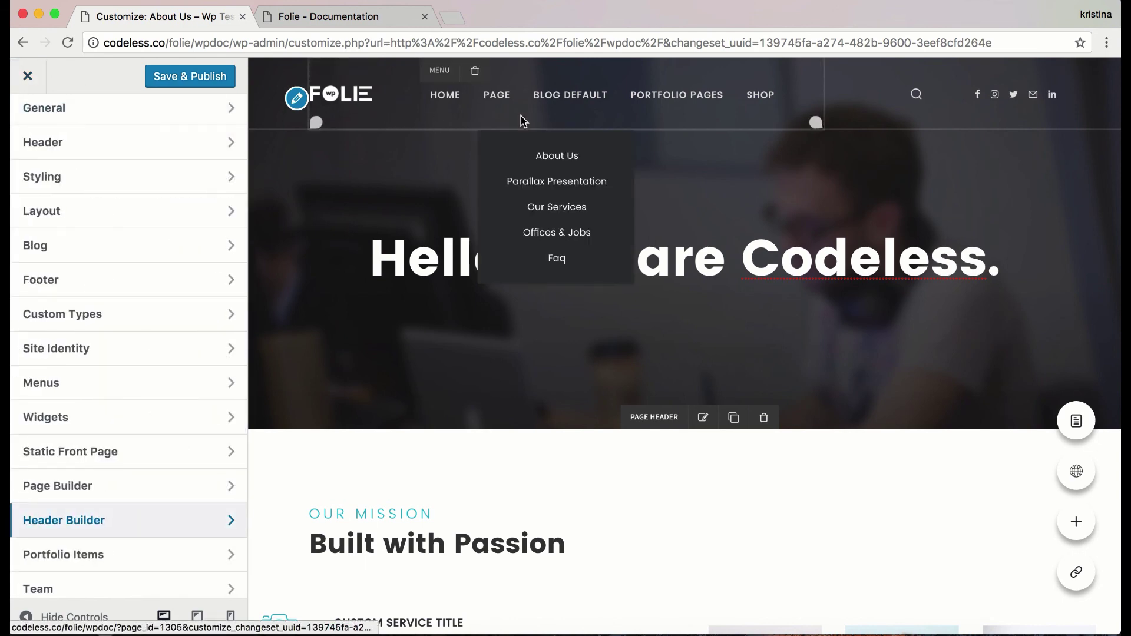
click(445, 71)
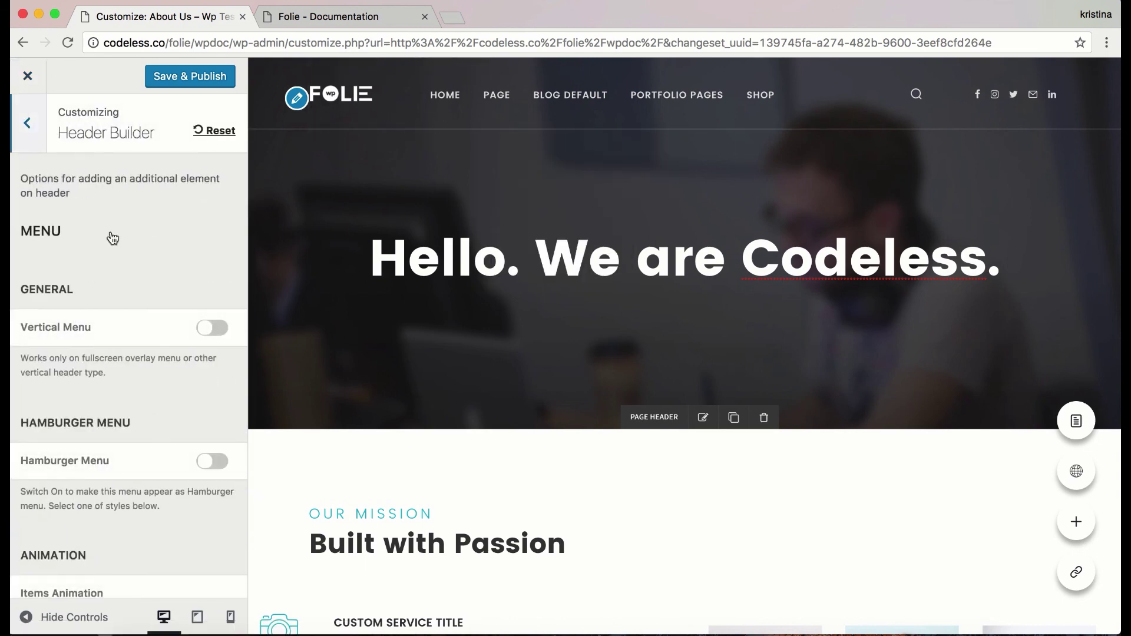
scroll(109, 227, down, 3)
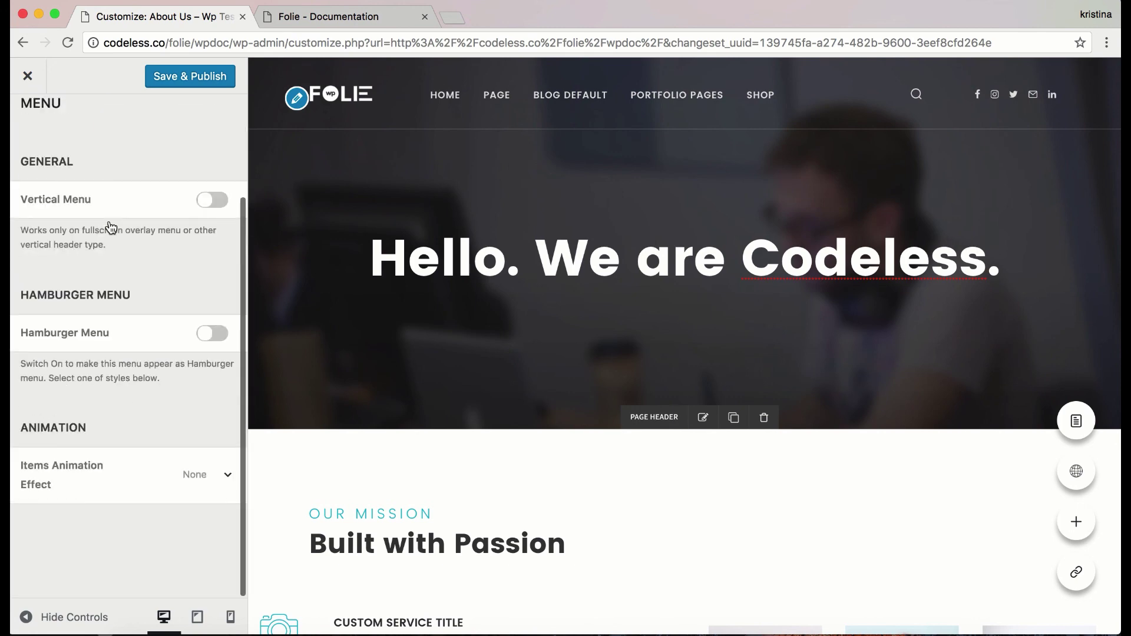
scroll(109, 226, up, 2)
scroll(493, 273, down, 5)
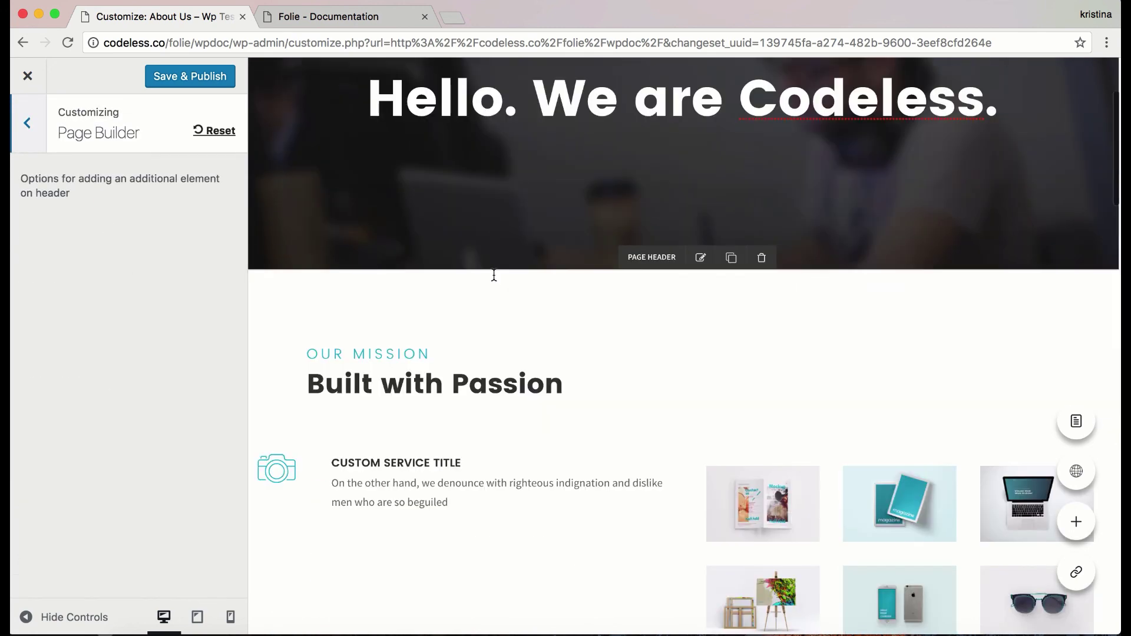
scroll(493, 274, down, 15)
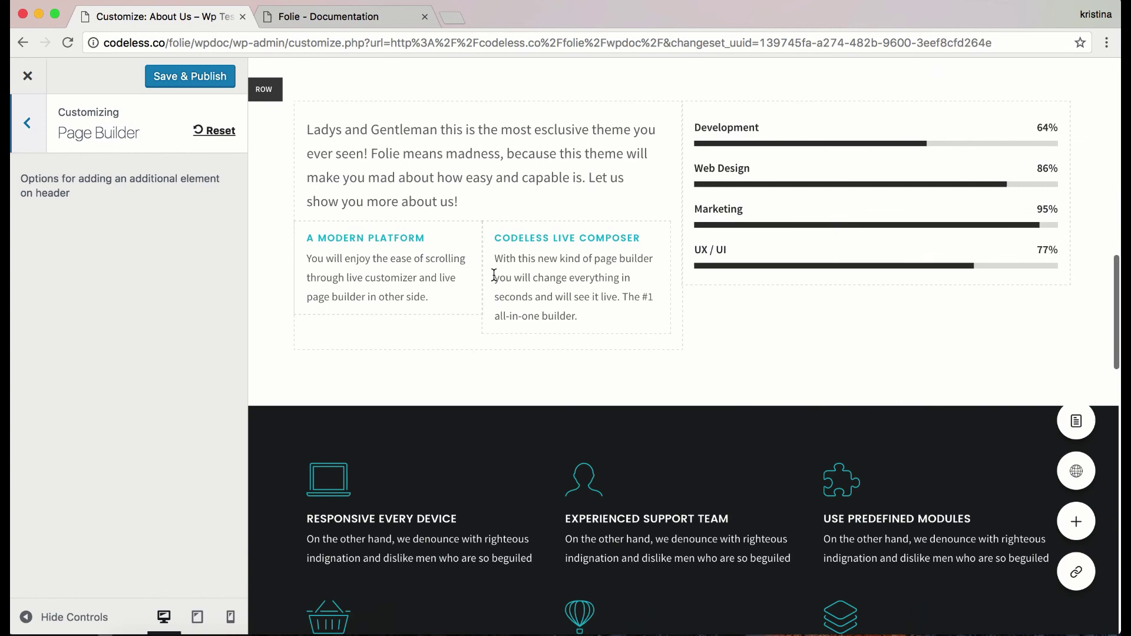
scroll(494, 274, down, 1)
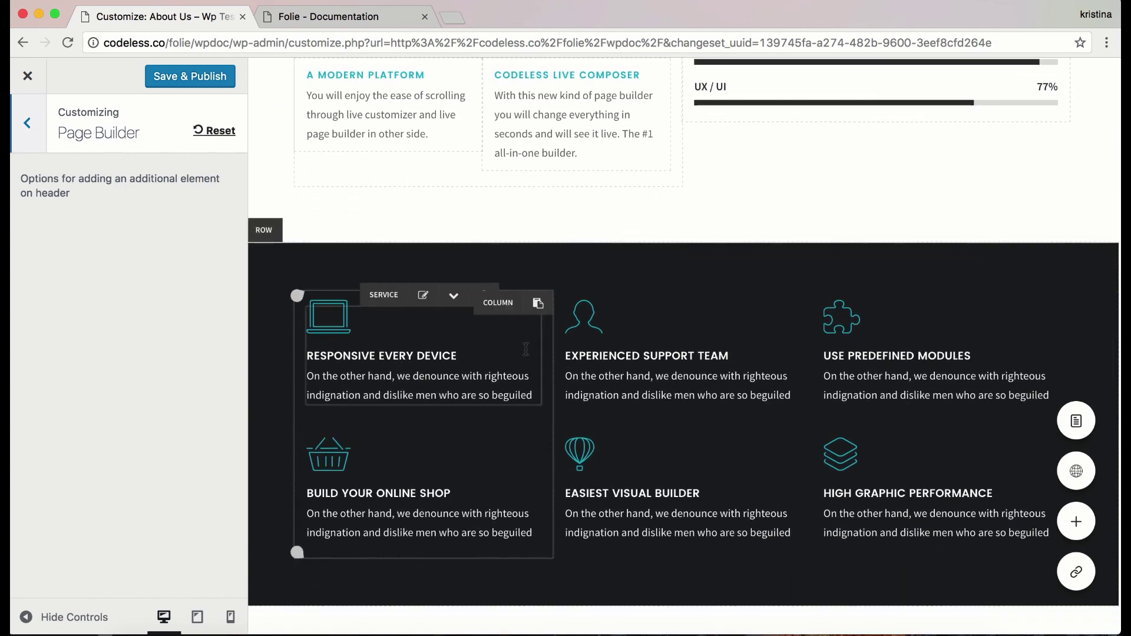